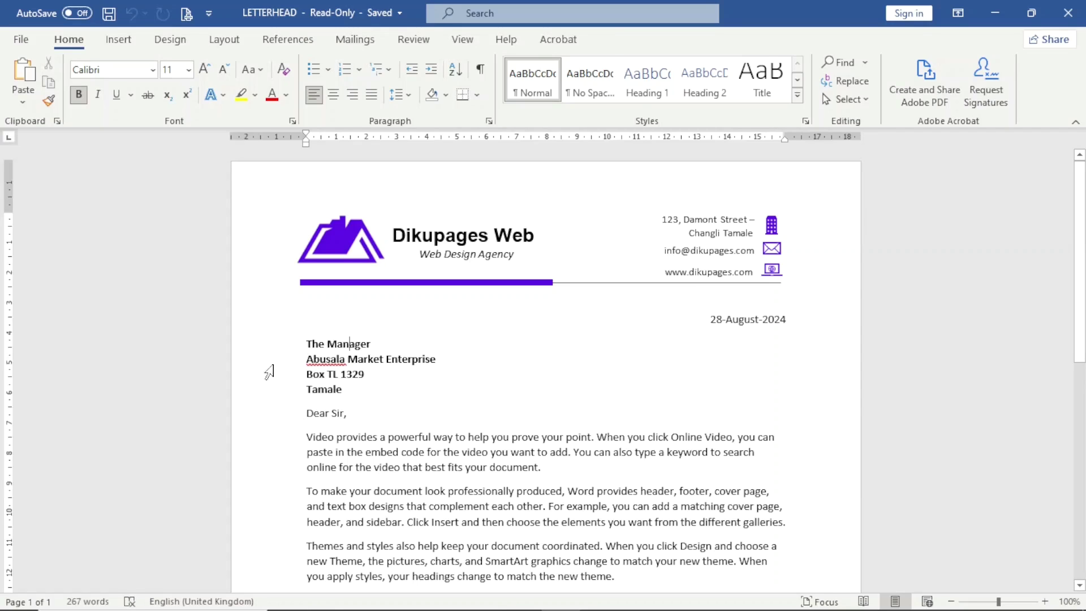
Retype the 'Manager' title toward 'Human Resource' and begin entering the new signatory name and title
double_click(340, 347)
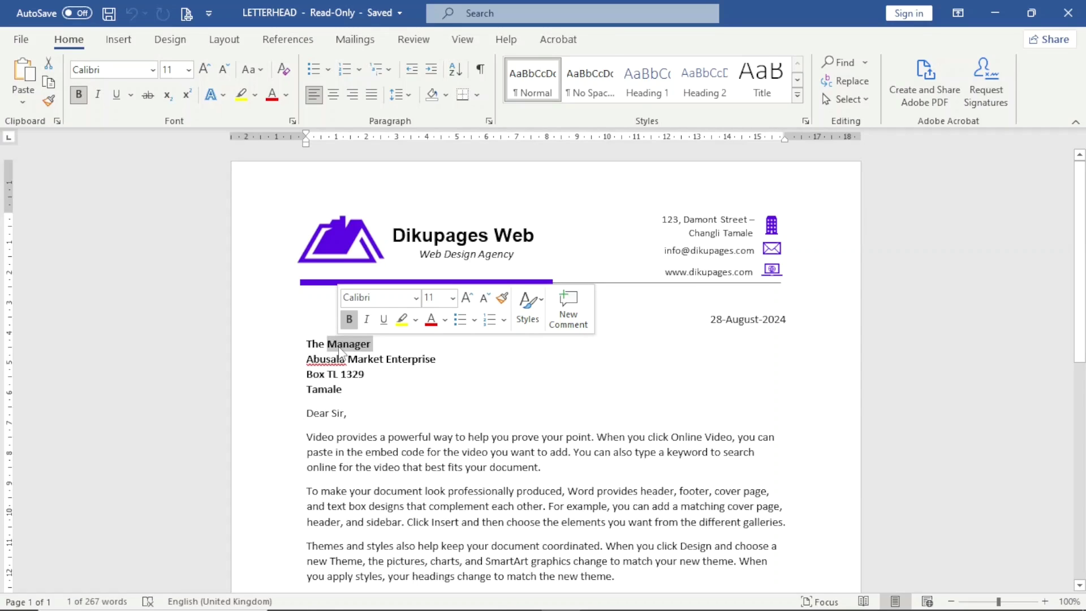
text(Hu)
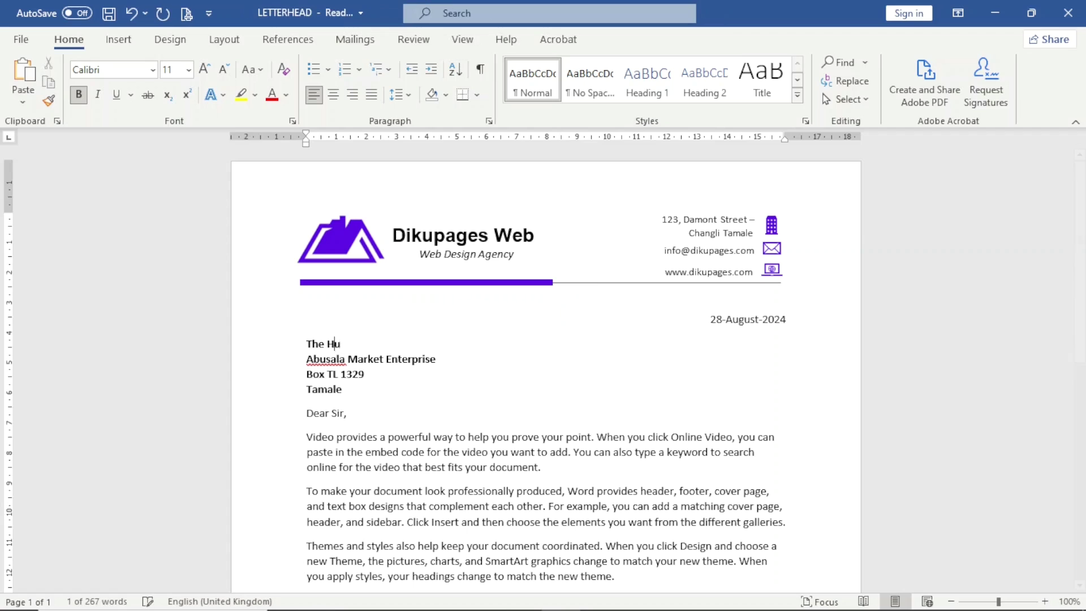
text(mana)
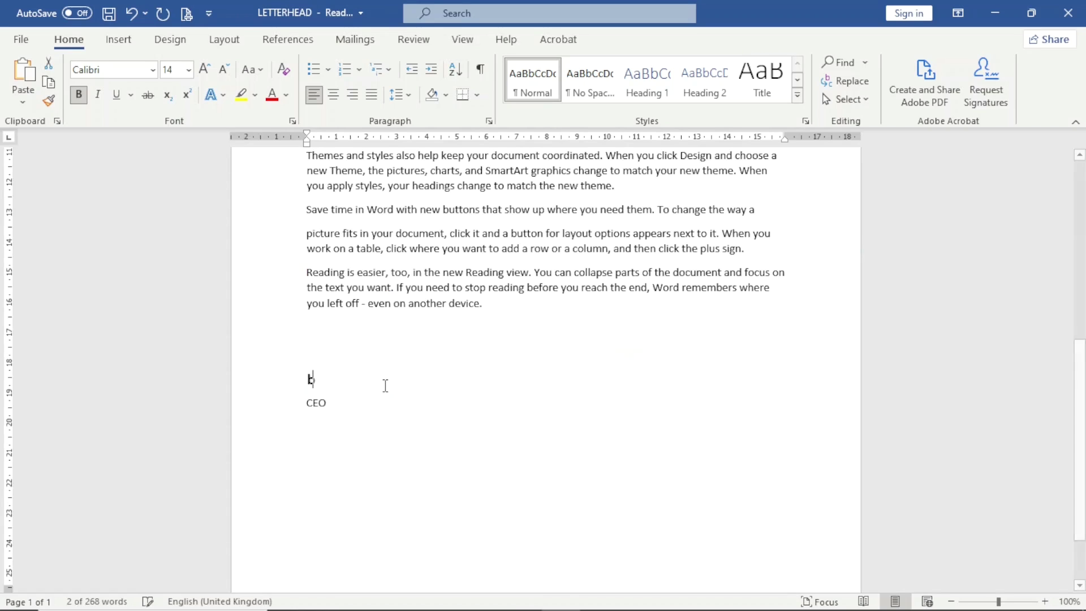
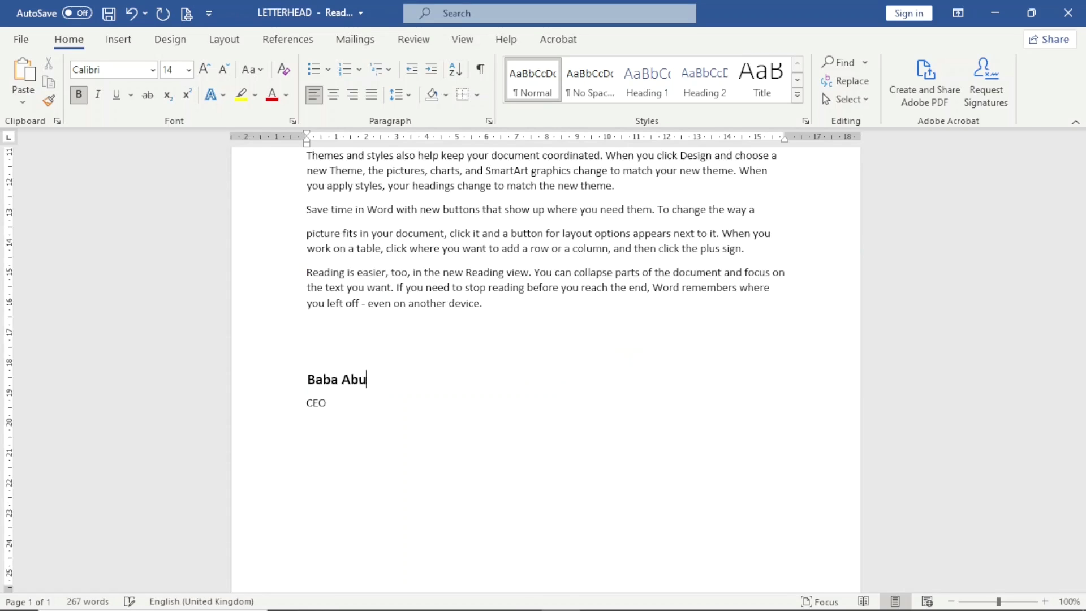
click(286, 413)
text(Ge)
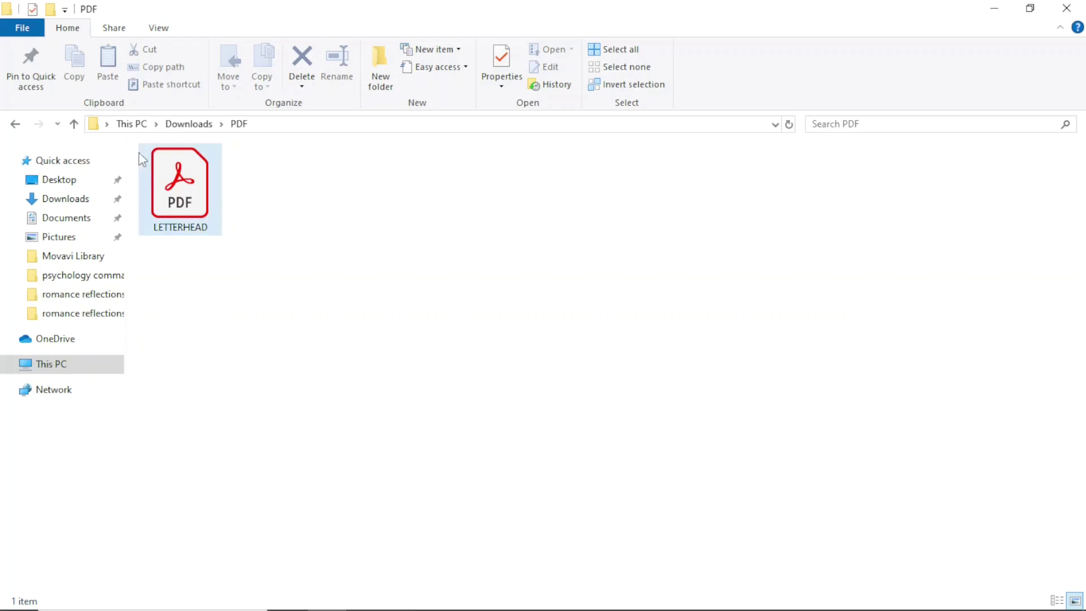
Open LETTERHEAD.pdf in Acrobat and scroll through the original letter before minimizing Acrobat
click(175, 192)
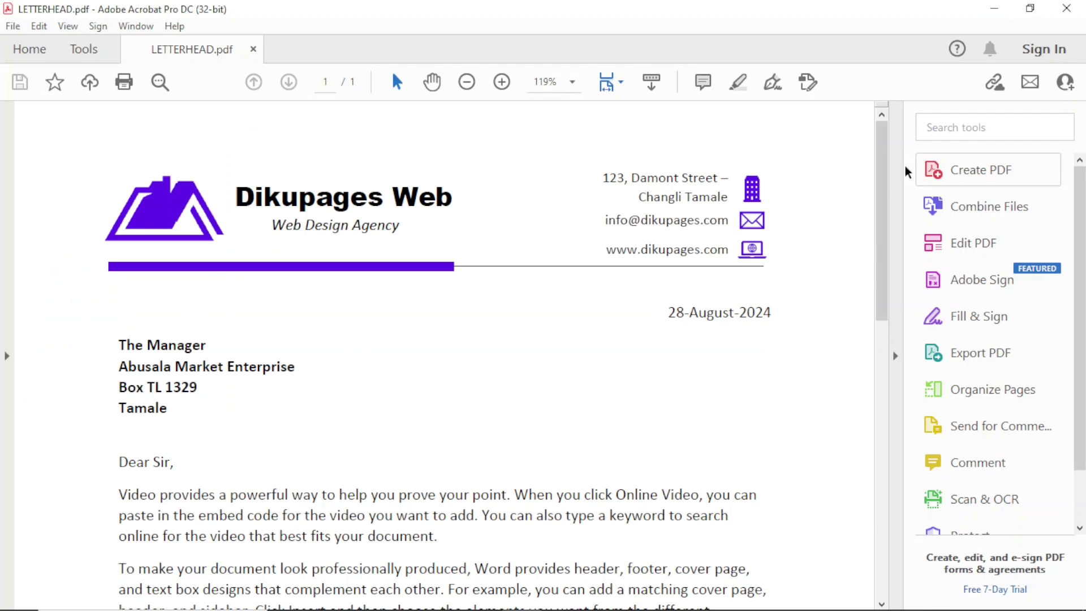
drag(883, 192, 898, 93)
drag(882, 167, 910, 27)
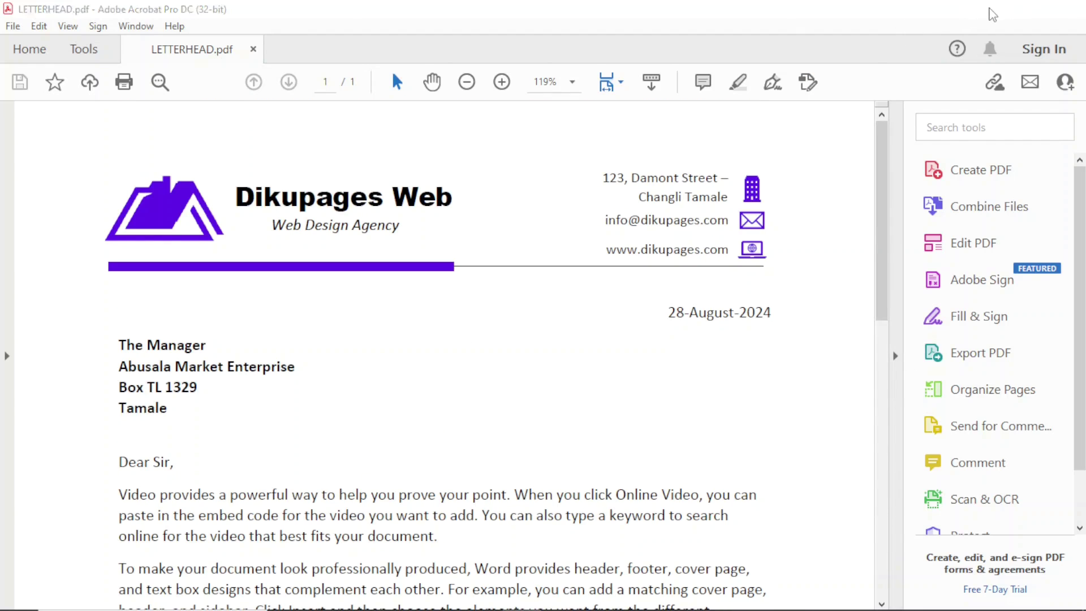
click(991, 12)
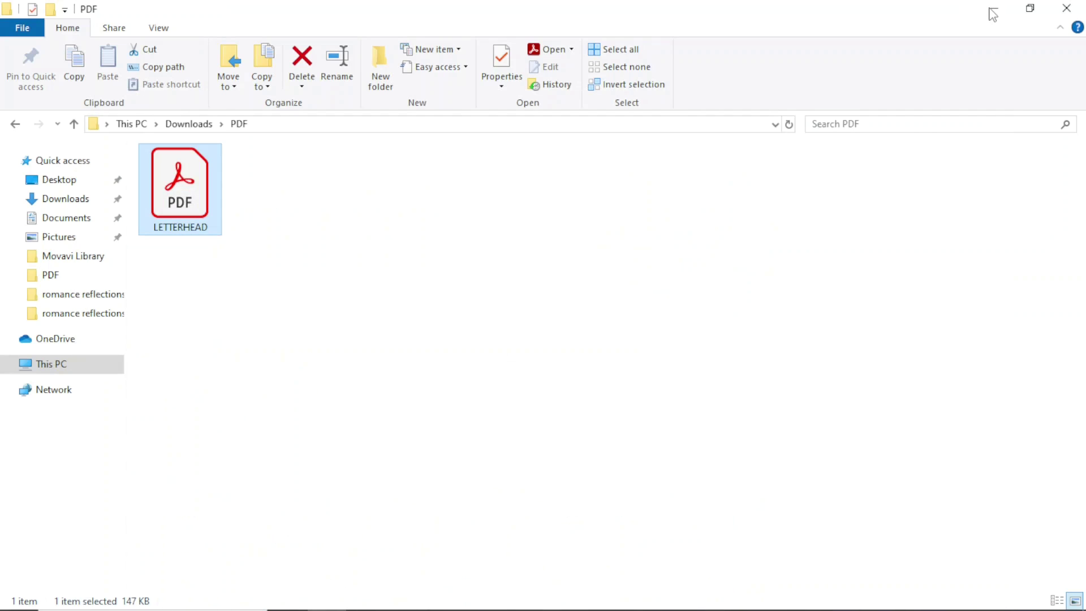
Open LETTERHEAD.pdf with Word via Open with > Choose another app > More apps
double_click(180, 169)
right_click(181, 170)
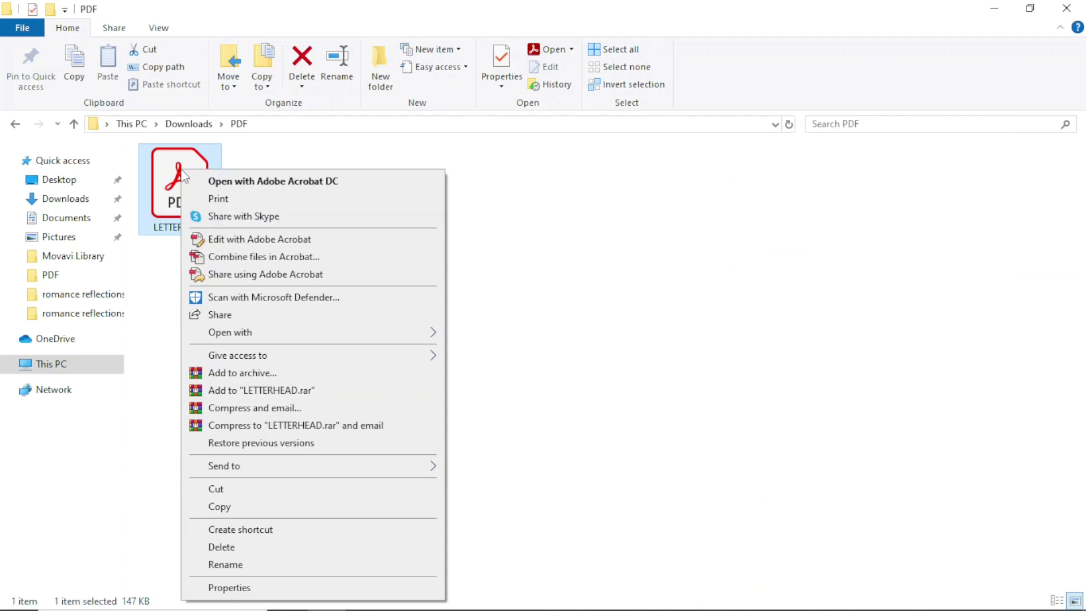
mouse_move(347, 340)
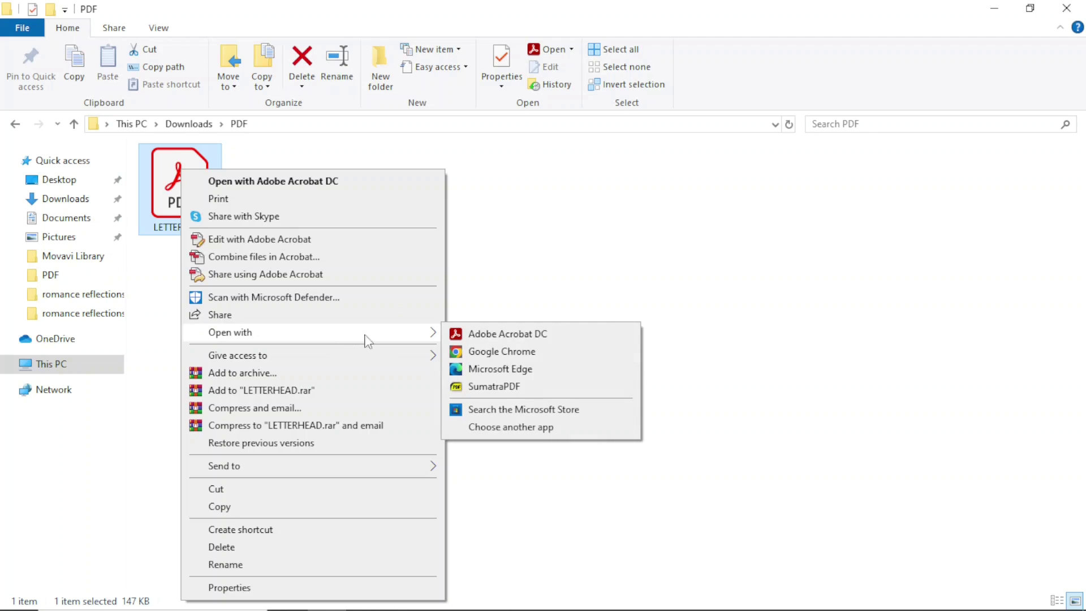
click(511, 427)
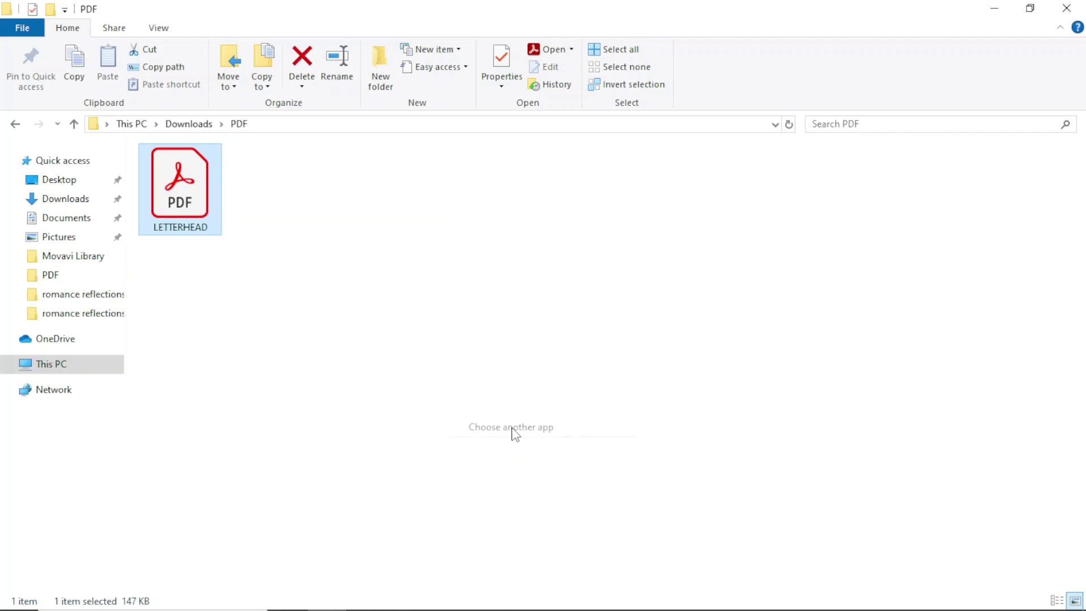
click(437, 469)
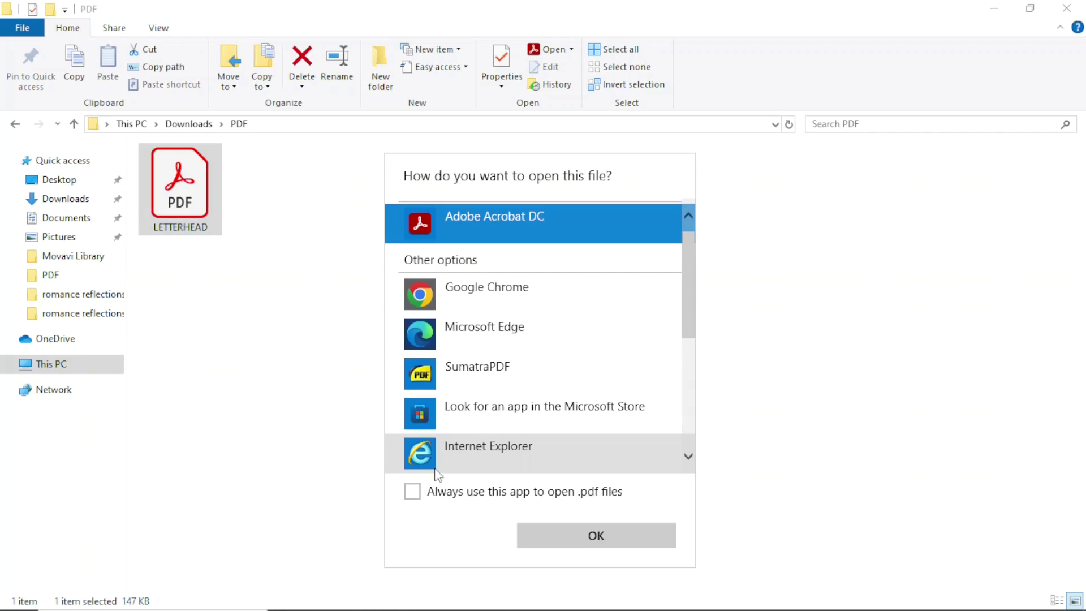
scroll(508, 434, down, 5)
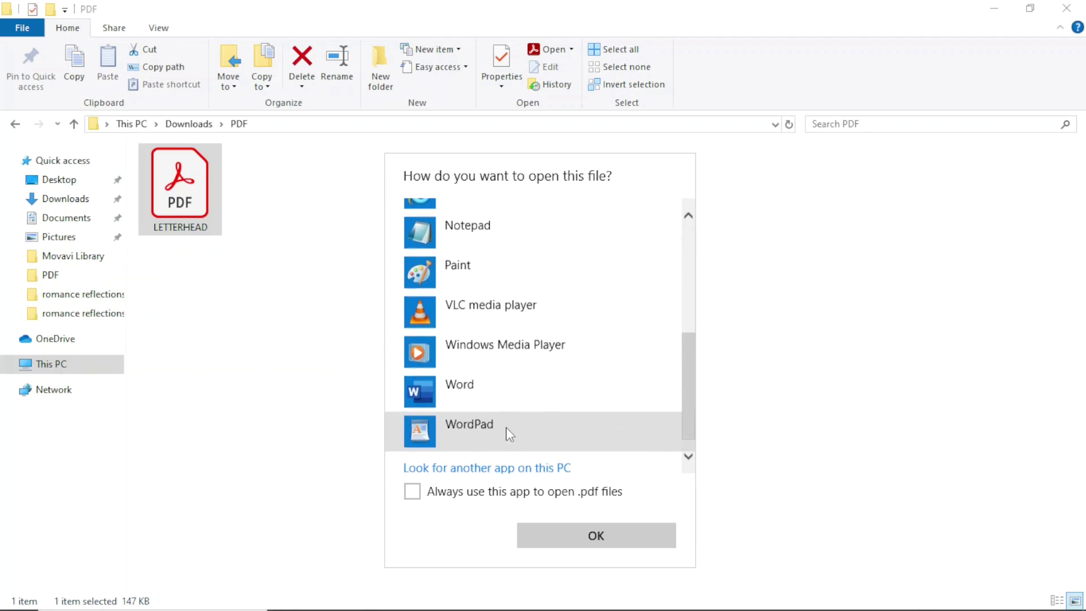
click(451, 377)
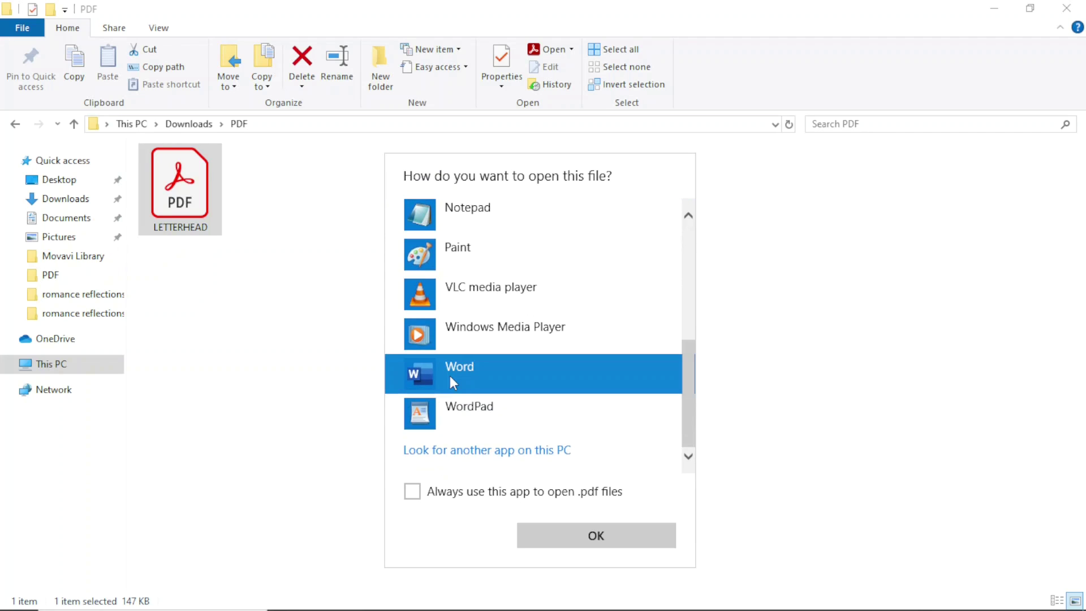
click(596, 544)
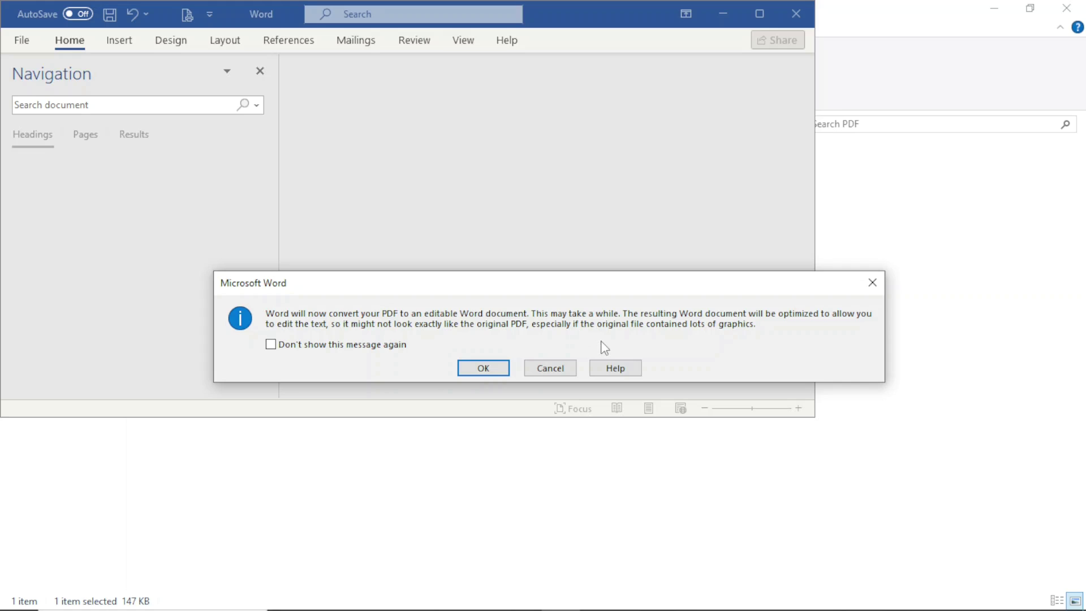
Accept the PDF-to-Word conversion, maximize Word, hide the Navigation pane and scroll the letter
click(483, 369)
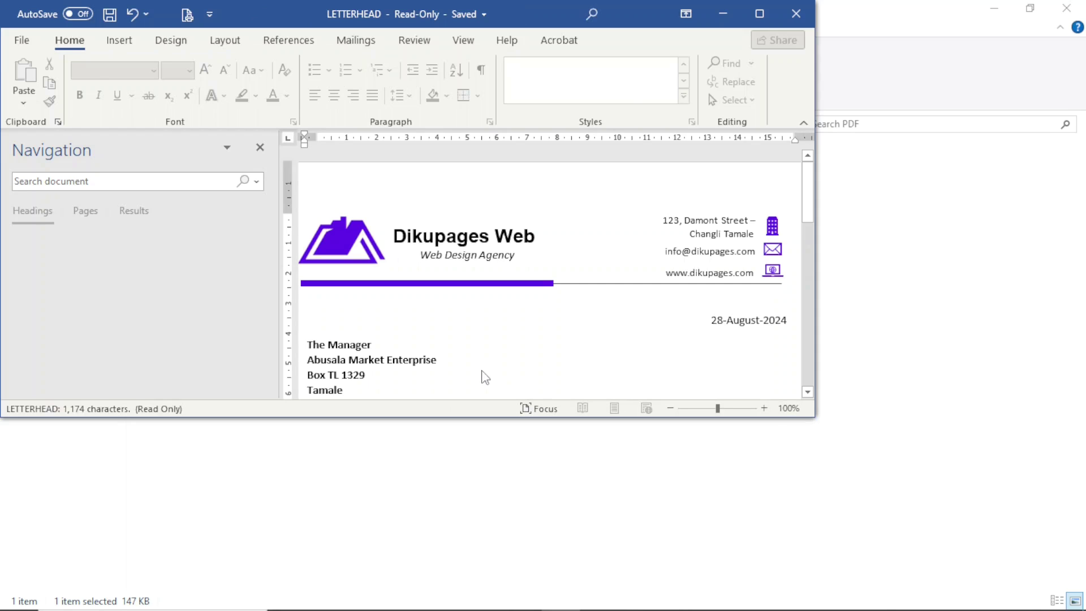
click(760, 14)
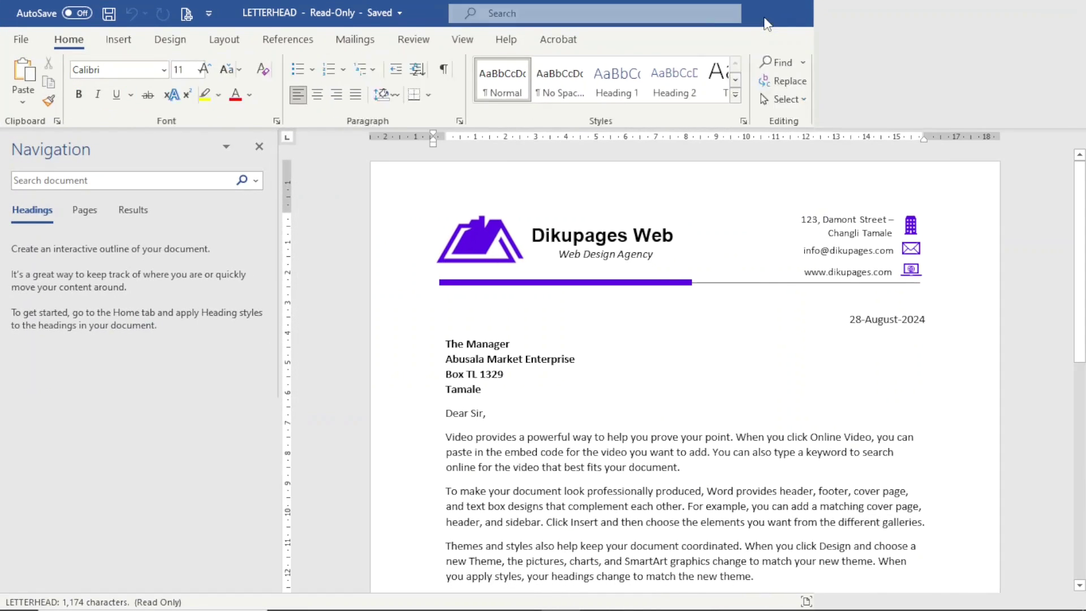
click(259, 149)
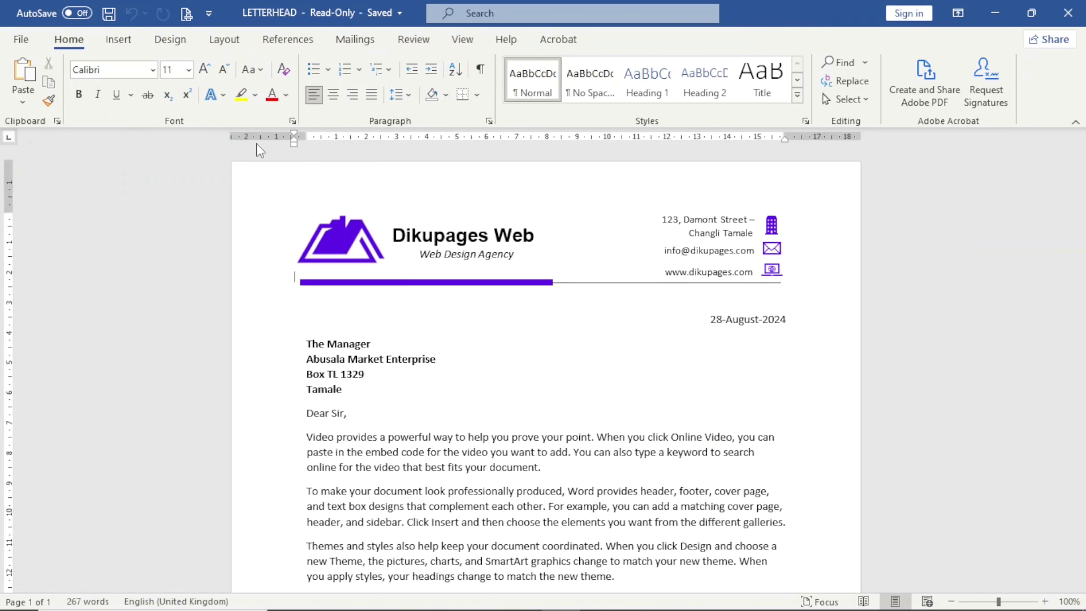
drag(1084, 259, 1078, 231)
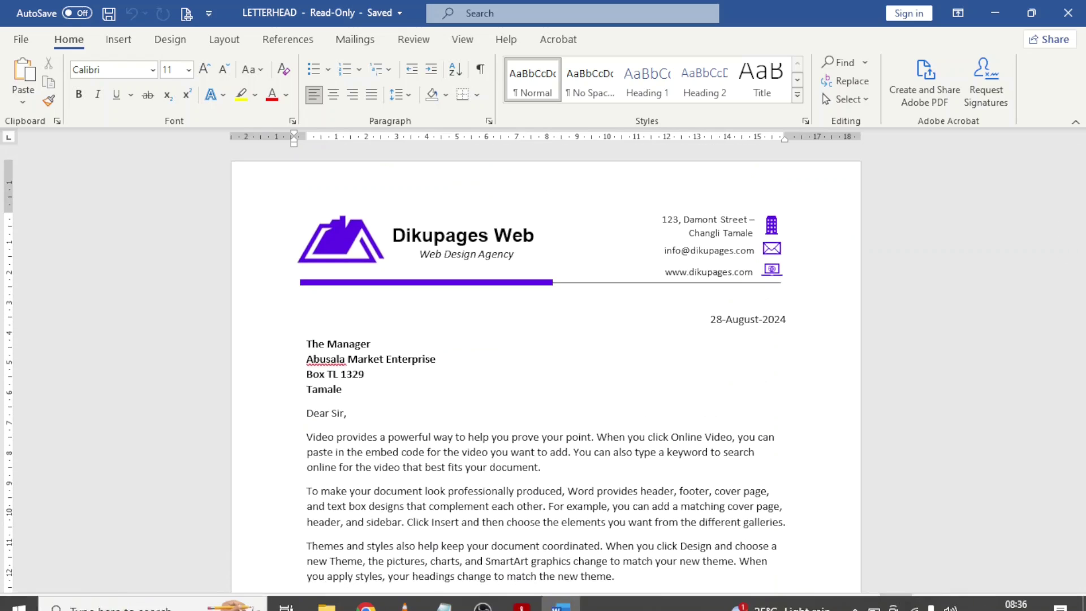
click(522, 595)
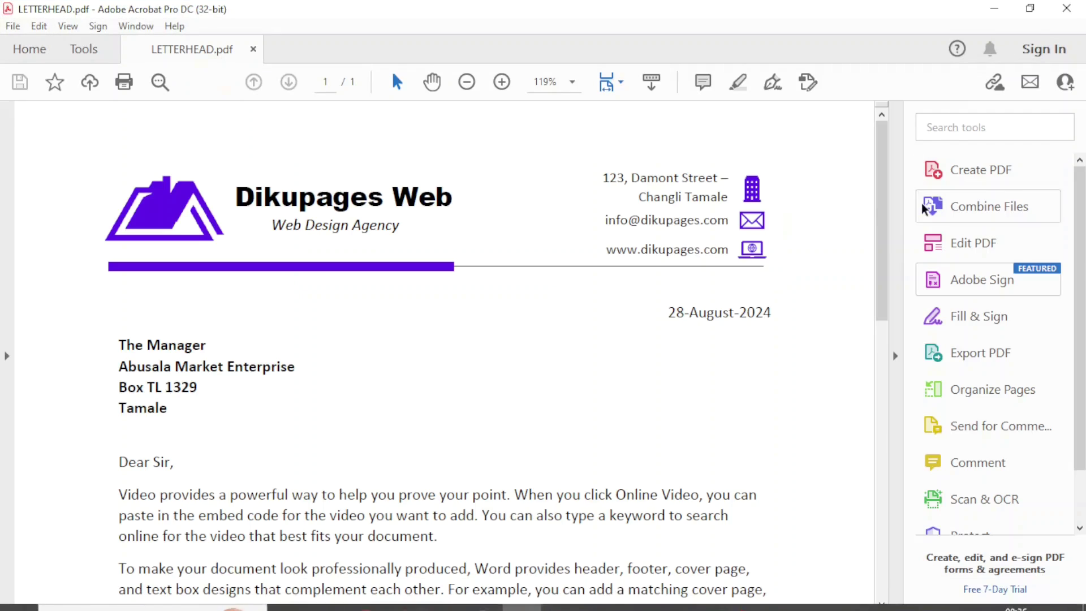
mouse_move(887, 202)
mouse_down()
mouse_move(946, 605)
mouse_move(865, 167)
mouse_up()
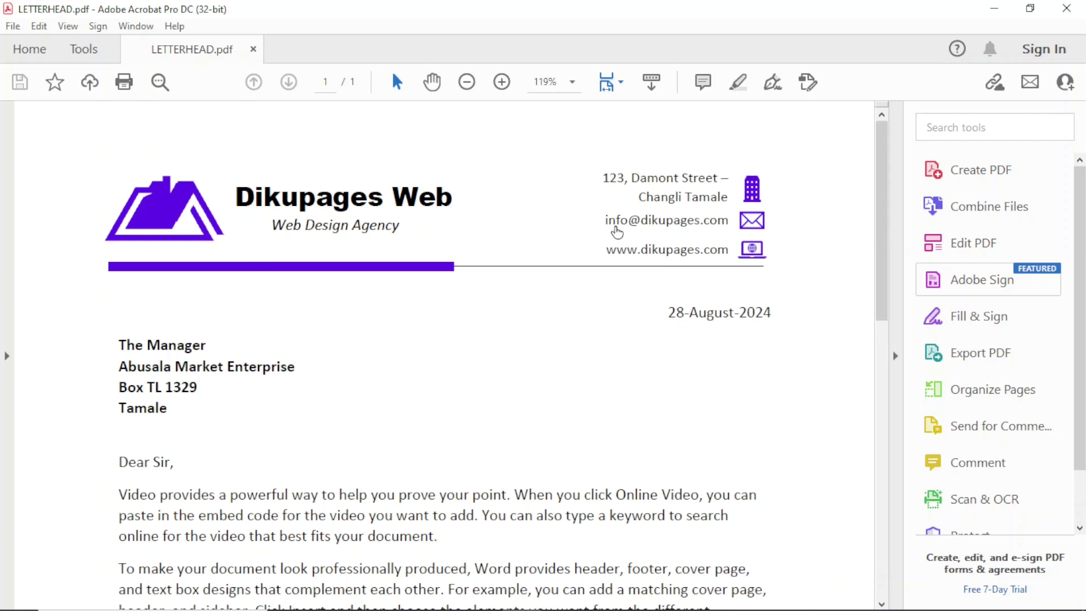
click(994, 10)
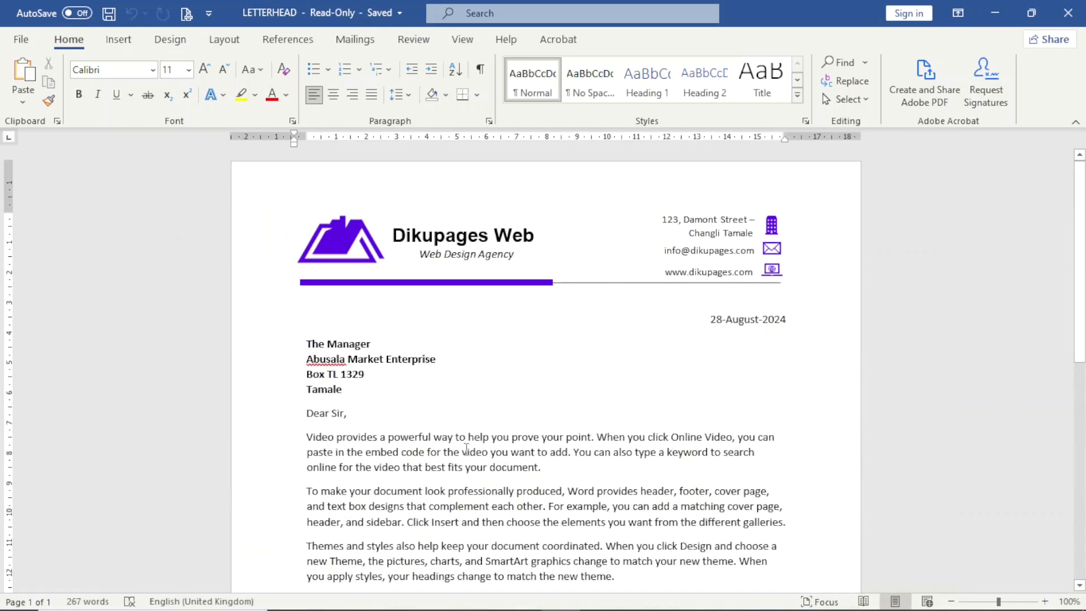
Change the recipient to The Human Resource Manager at Zaapayim Enterprise
click(349, 343)
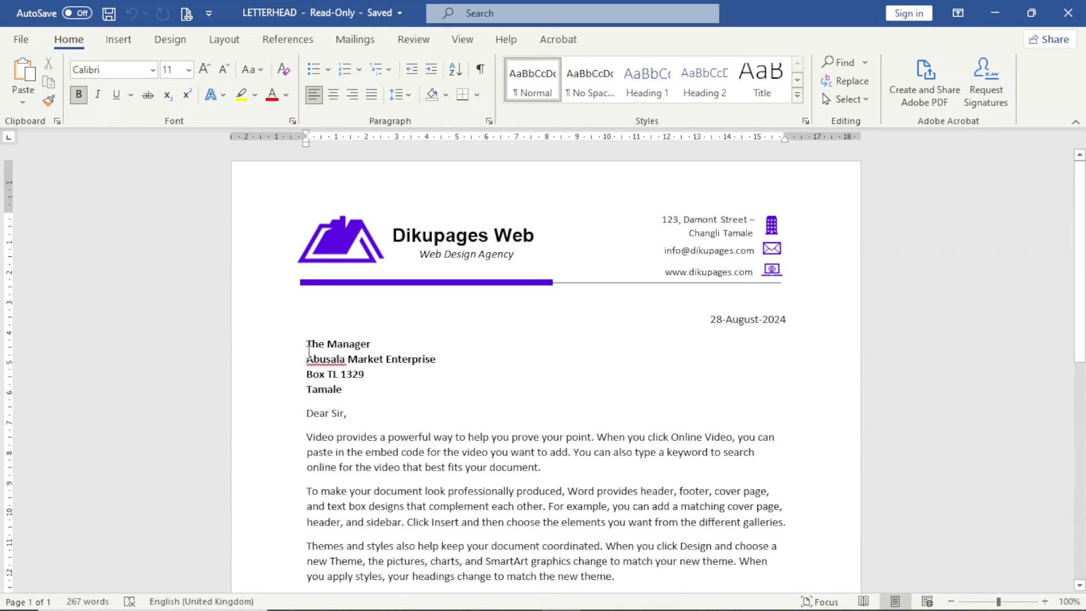
double_click(340, 348)
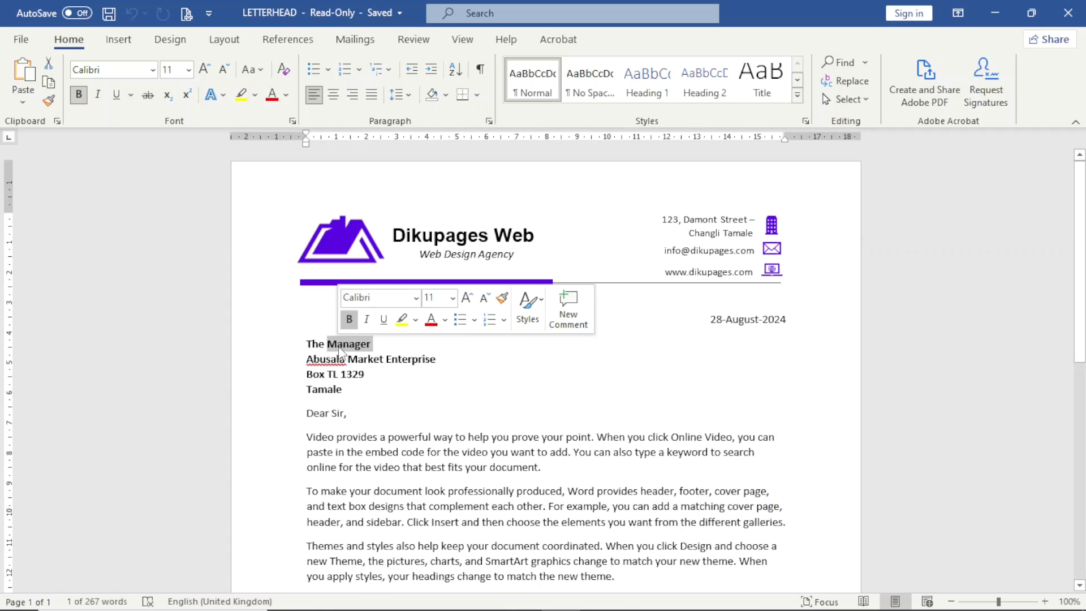
text(Huma)
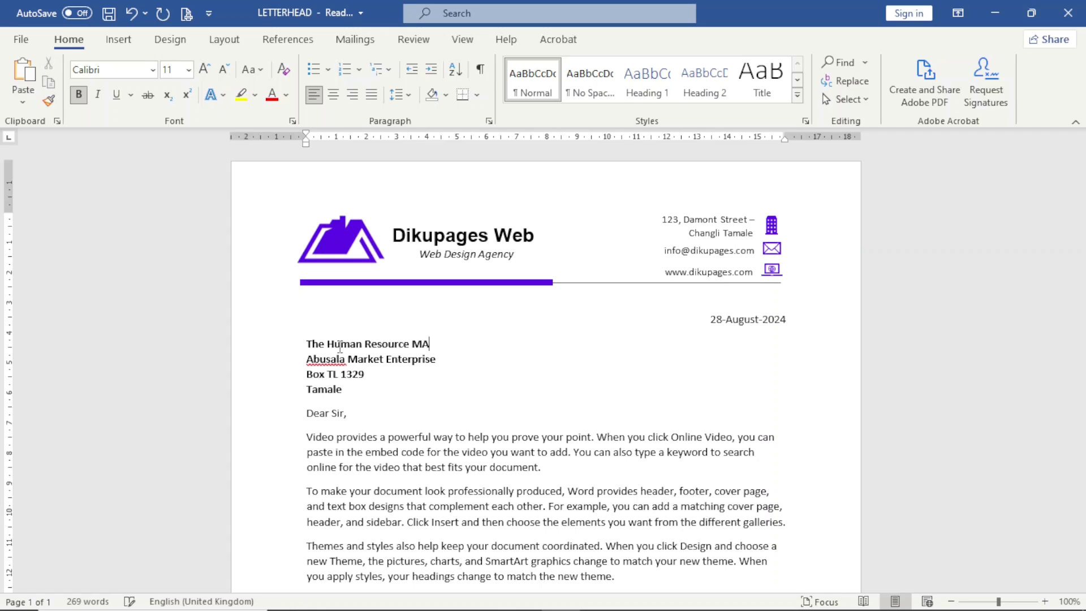
text(n Resource Manager)
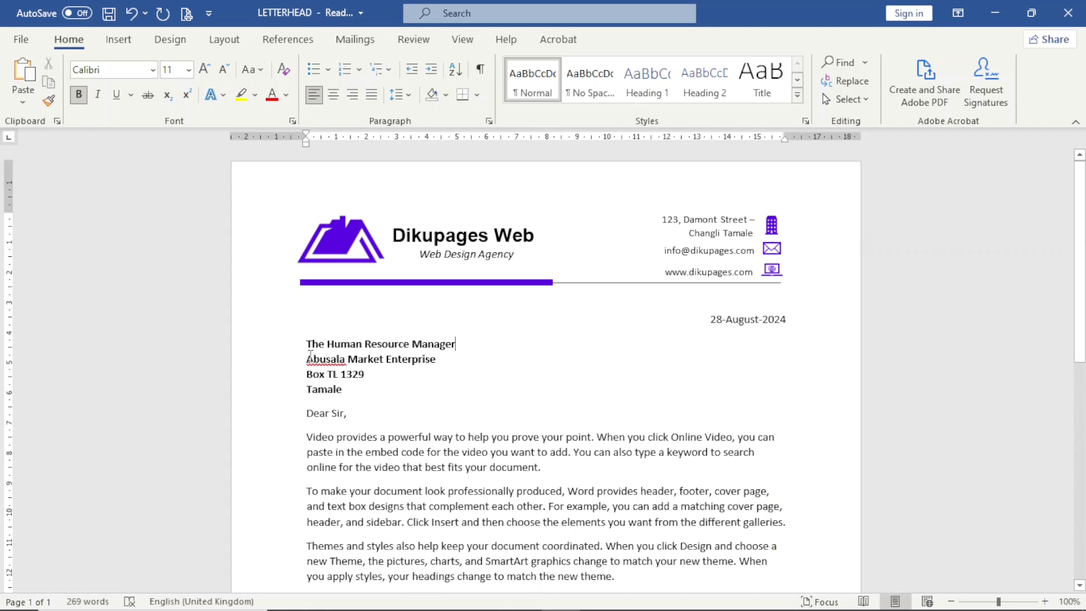
drag(309, 359, 447, 358)
text(z)
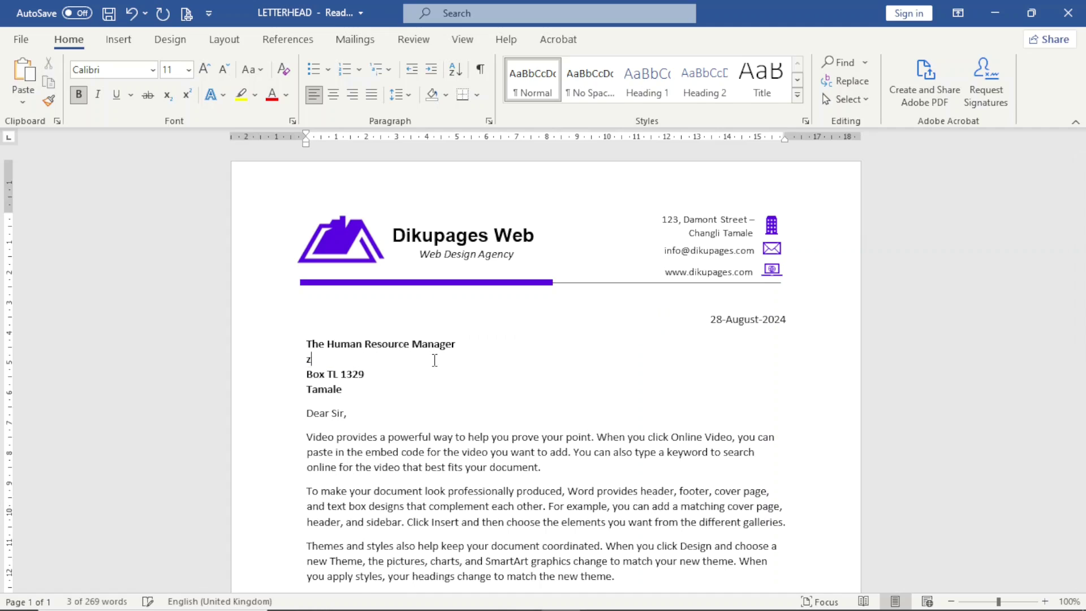
text(aapayim )
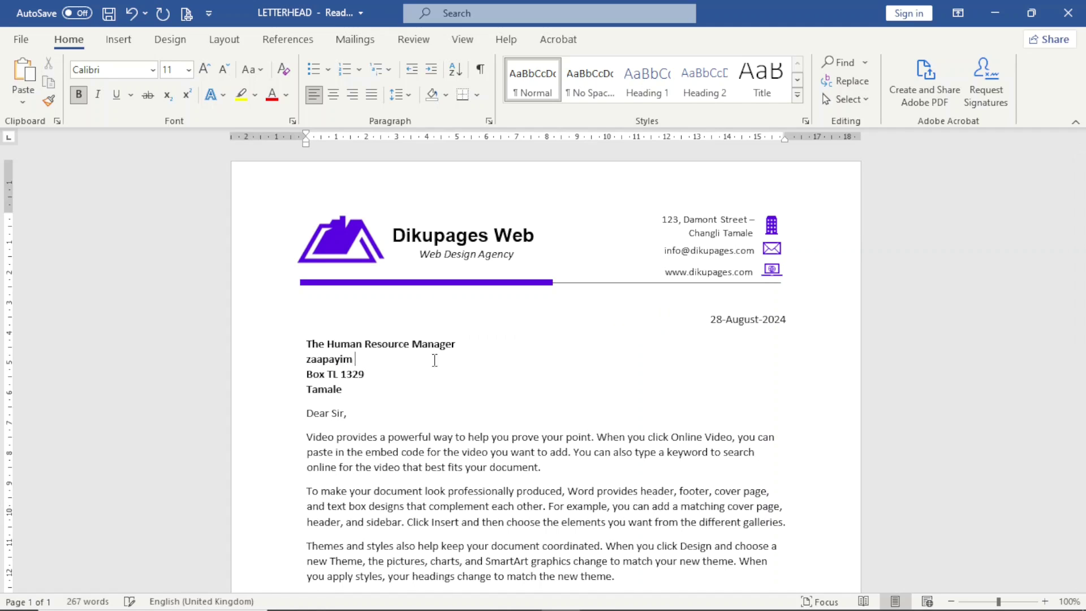
text(Enterprise)
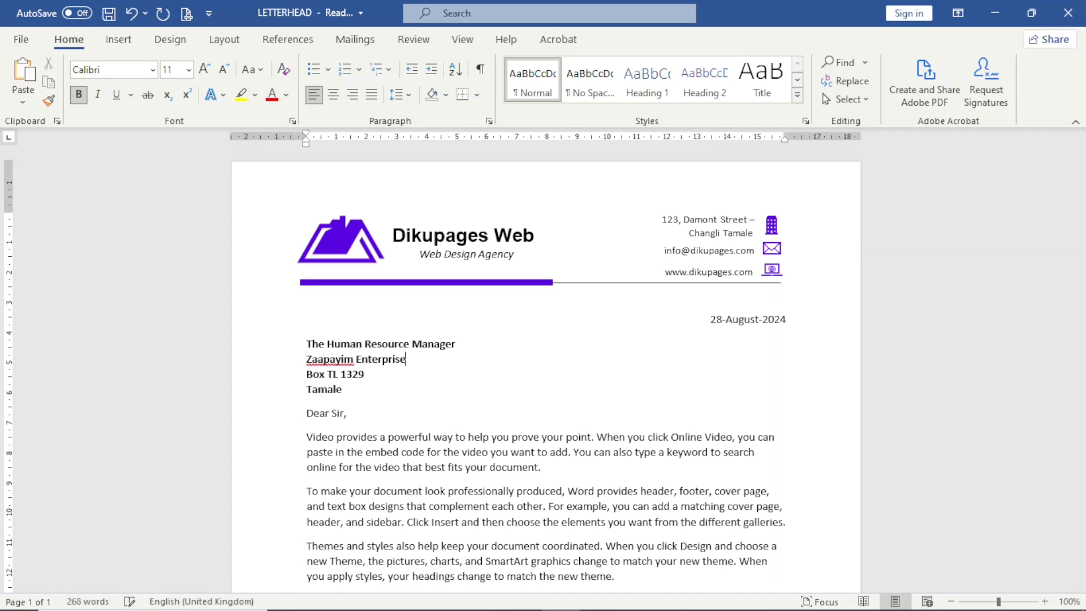
Change the date's day from 28 to 31, giving 31-August-2024
click(711, 319)
double_click(716, 319)
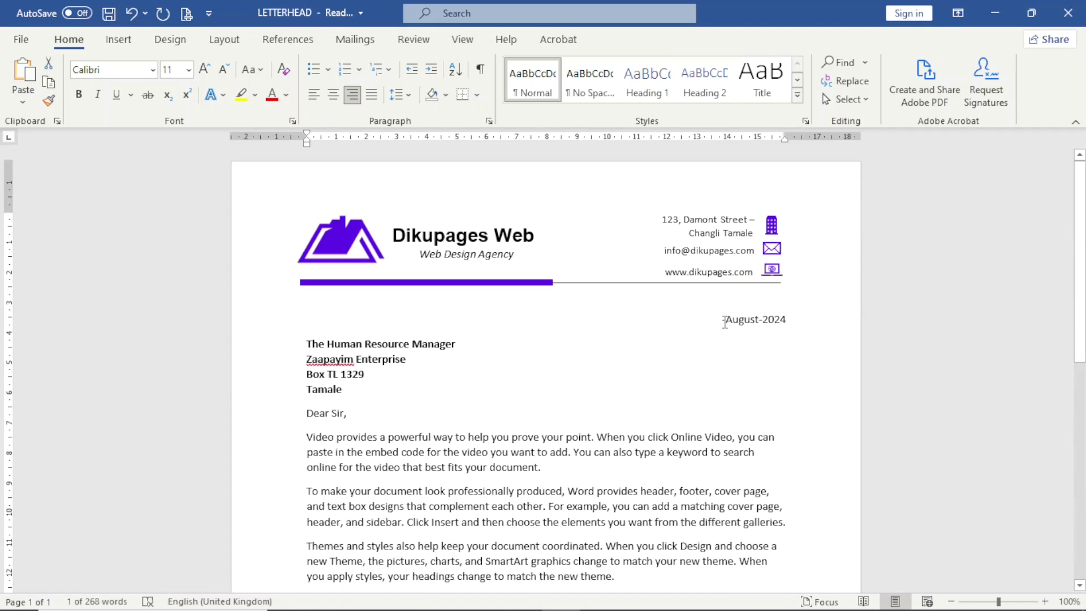
text(31)
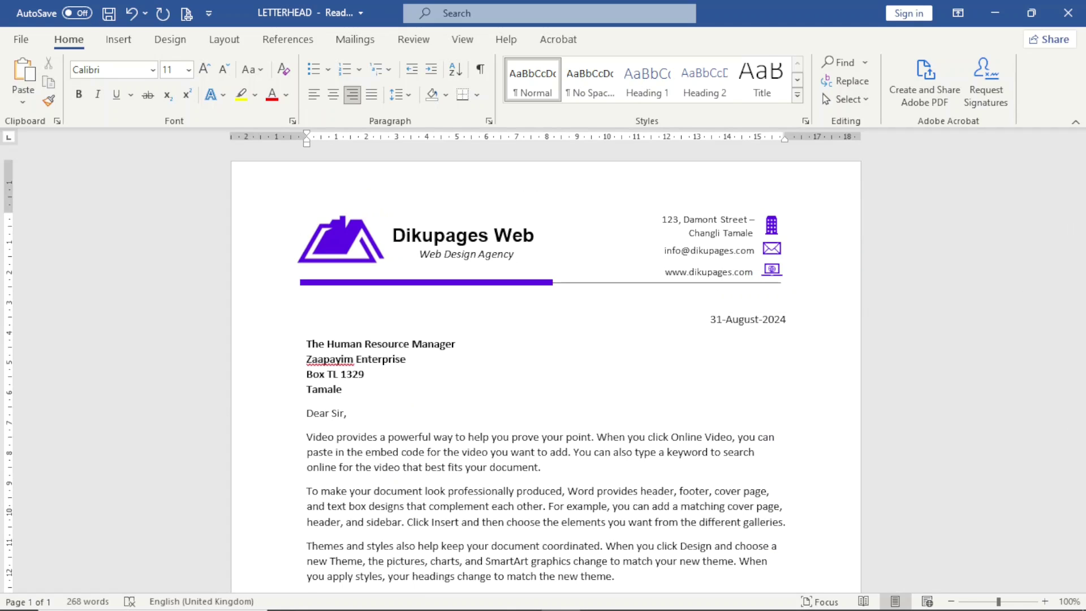
scroll(546, 368, down, 8)
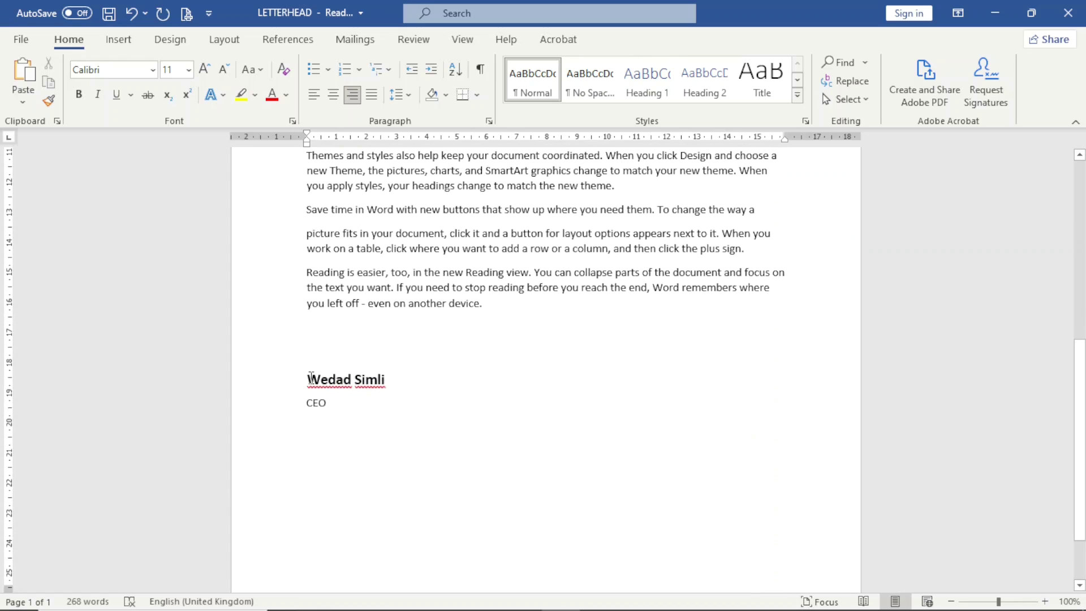
Replace the signatory's name with the new one and change the title CEO to General Manager
drag(306, 378, 396, 388)
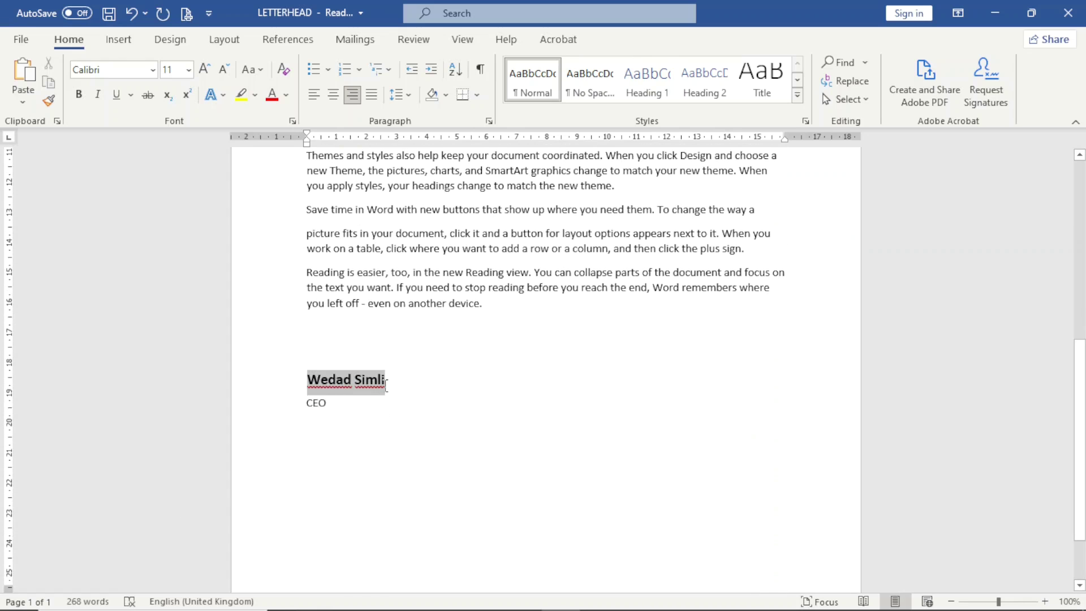
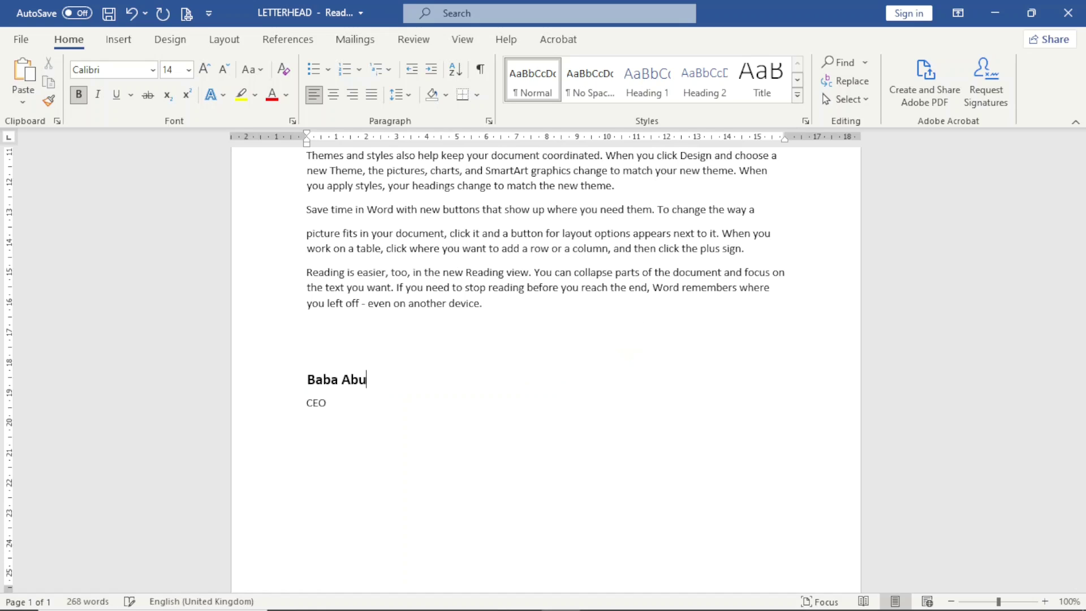
click(286, 413)
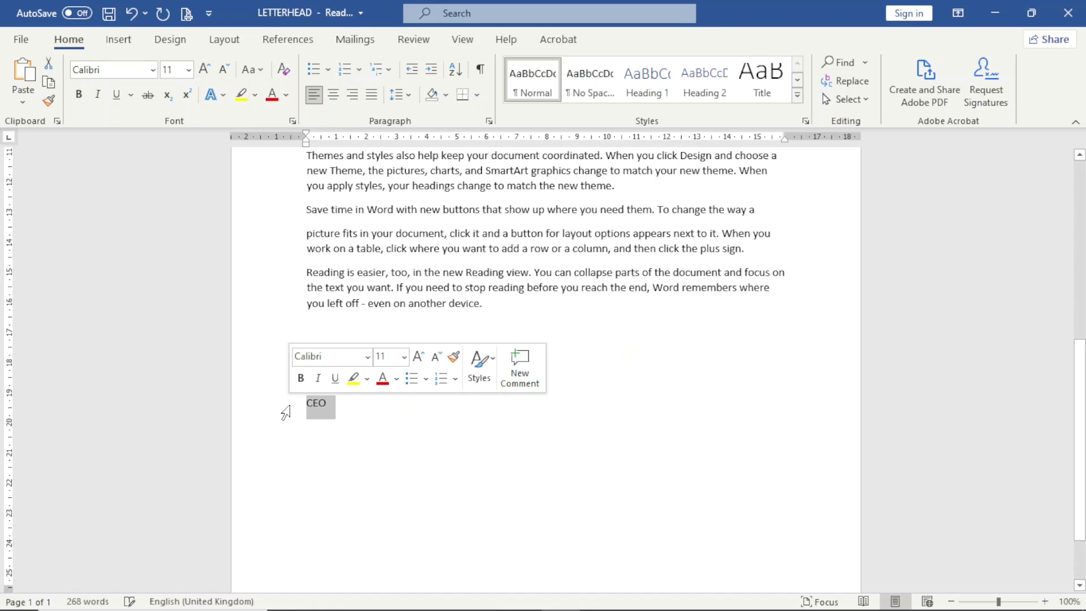
text(Gener)
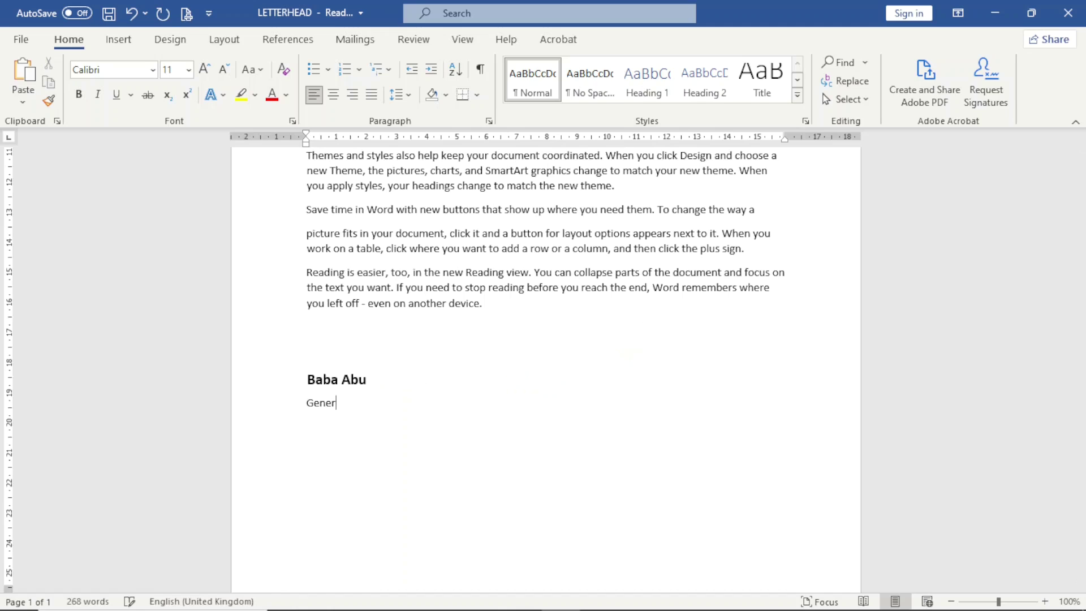
text(al Manager)
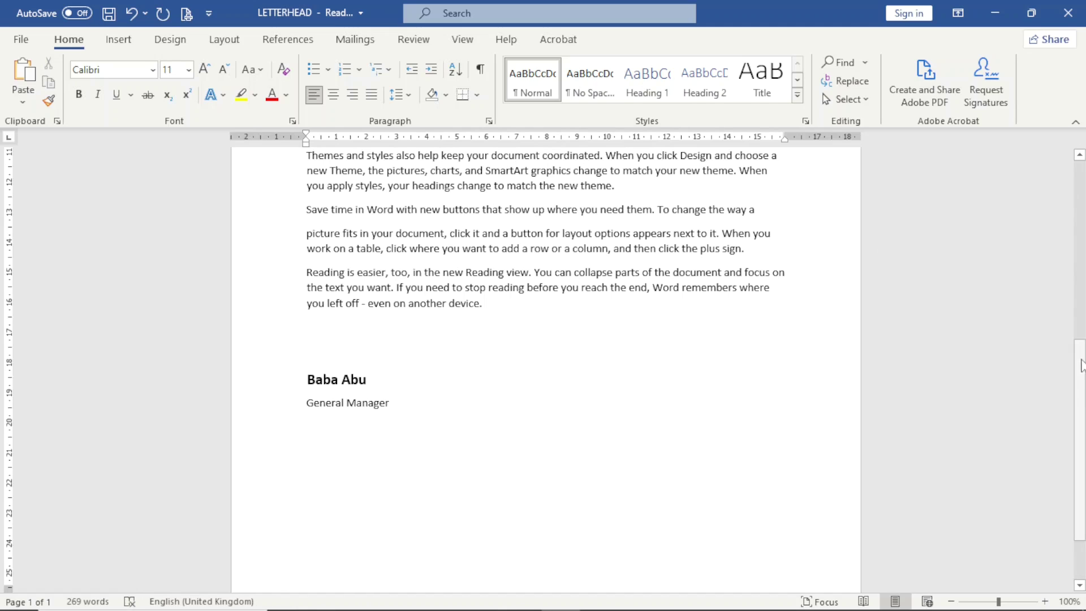
scroll(212, 285, up, 8)
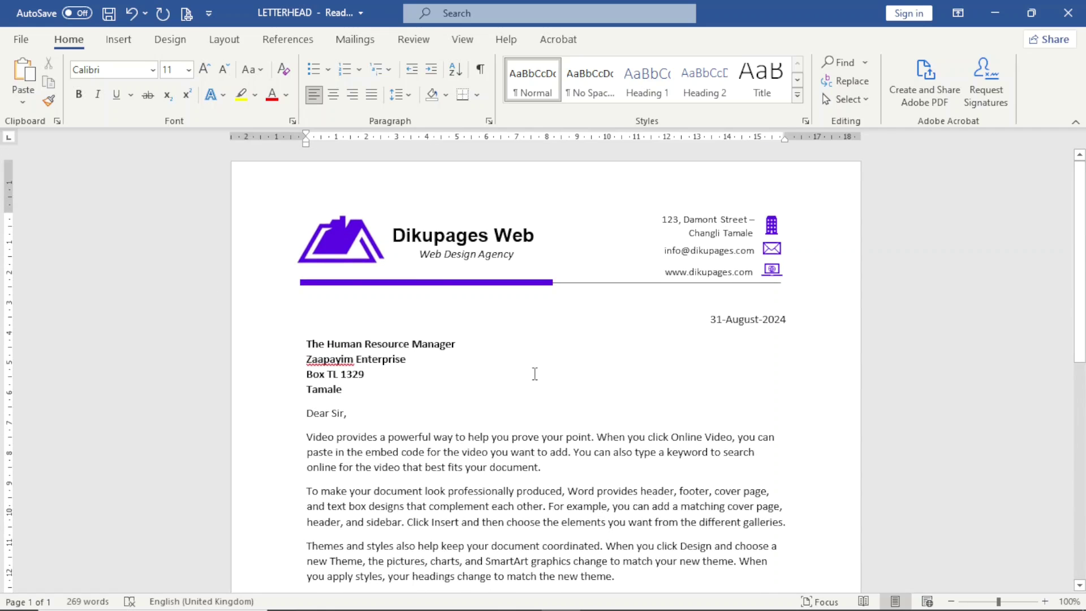
Save the letter as PDF 'LETTERHEAD EDITTED' in Downloads > PDF, then close Word without saving
click(31, 47)
click(57, 255)
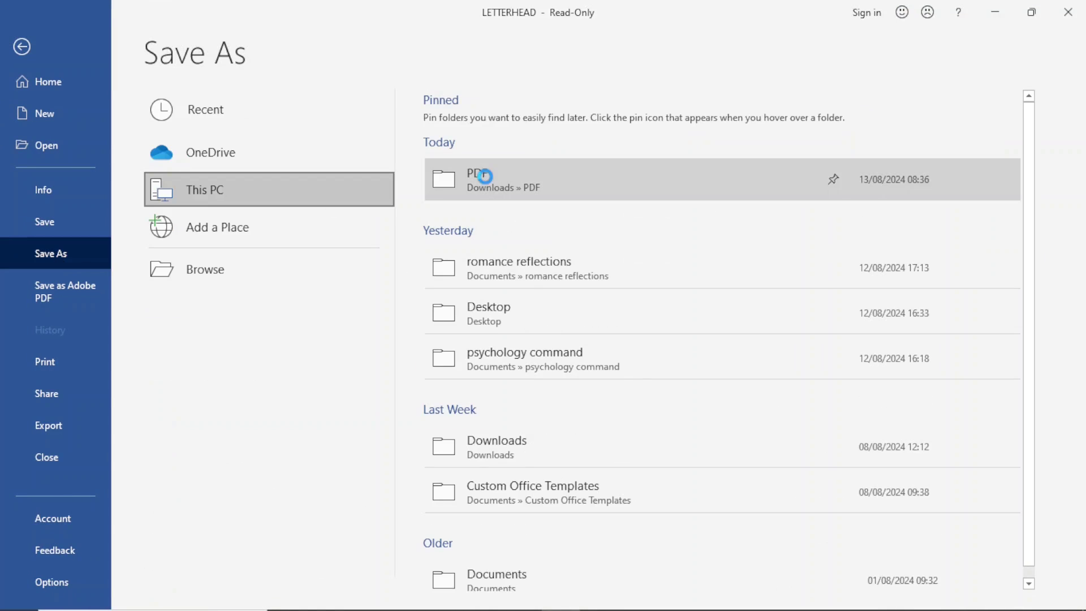
click(485, 177)
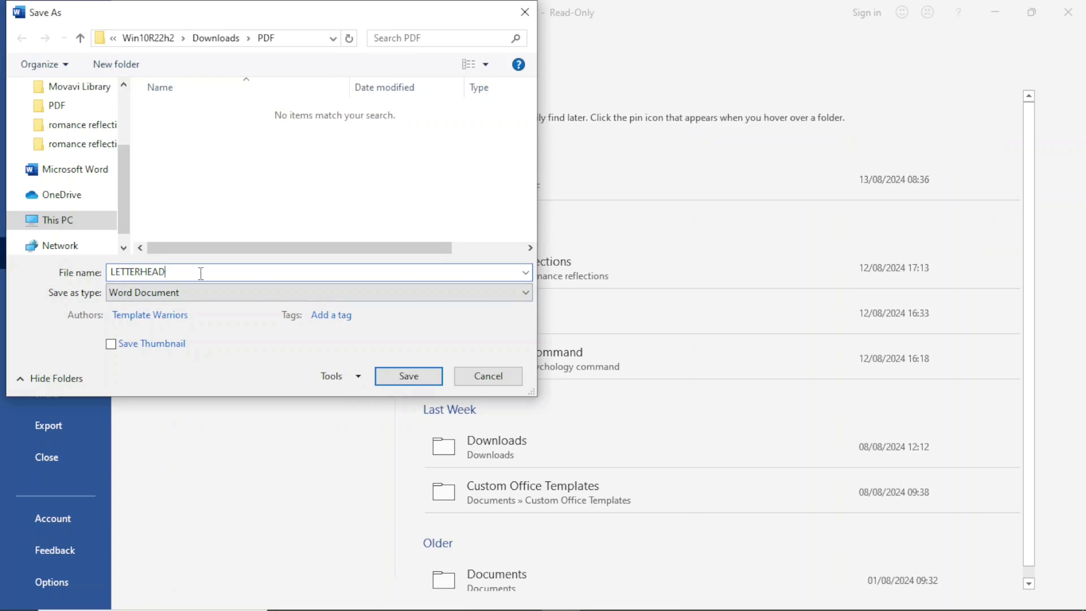
text(EDITTED)
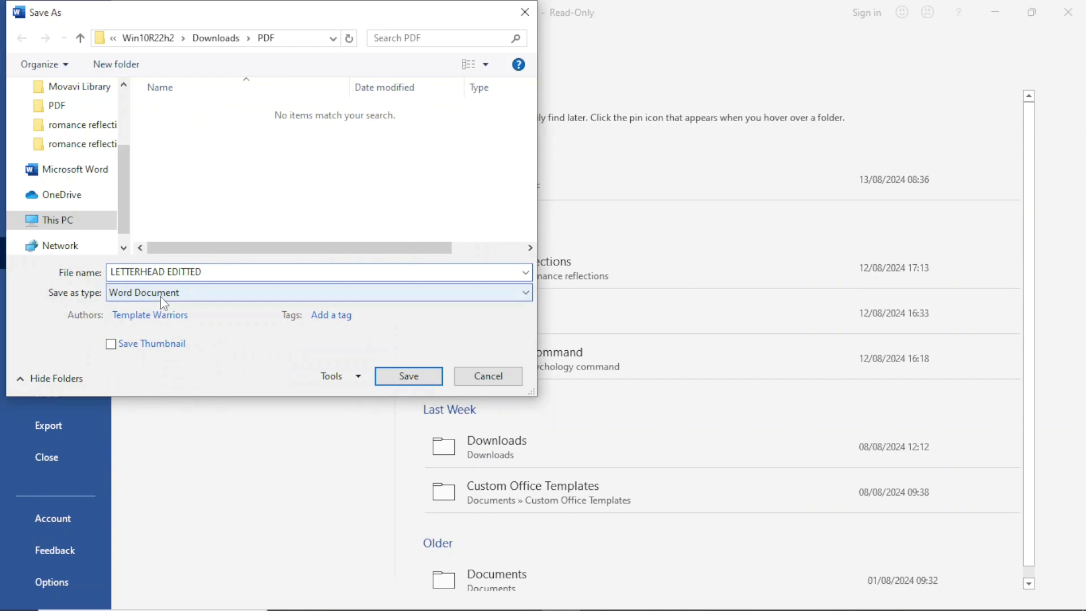
click(161, 297)
click(119, 380)
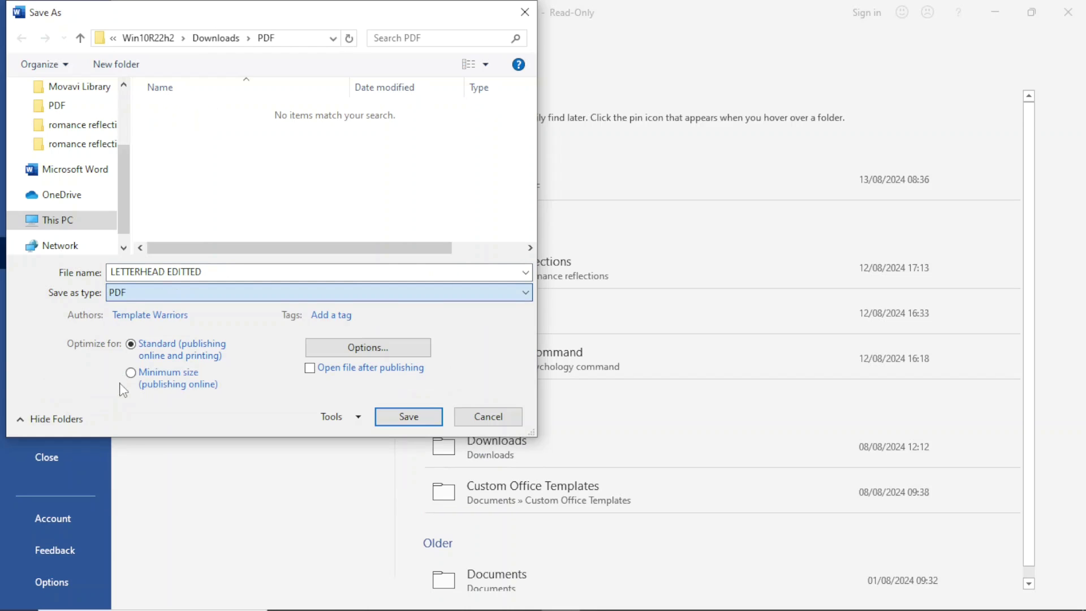
click(409, 417)
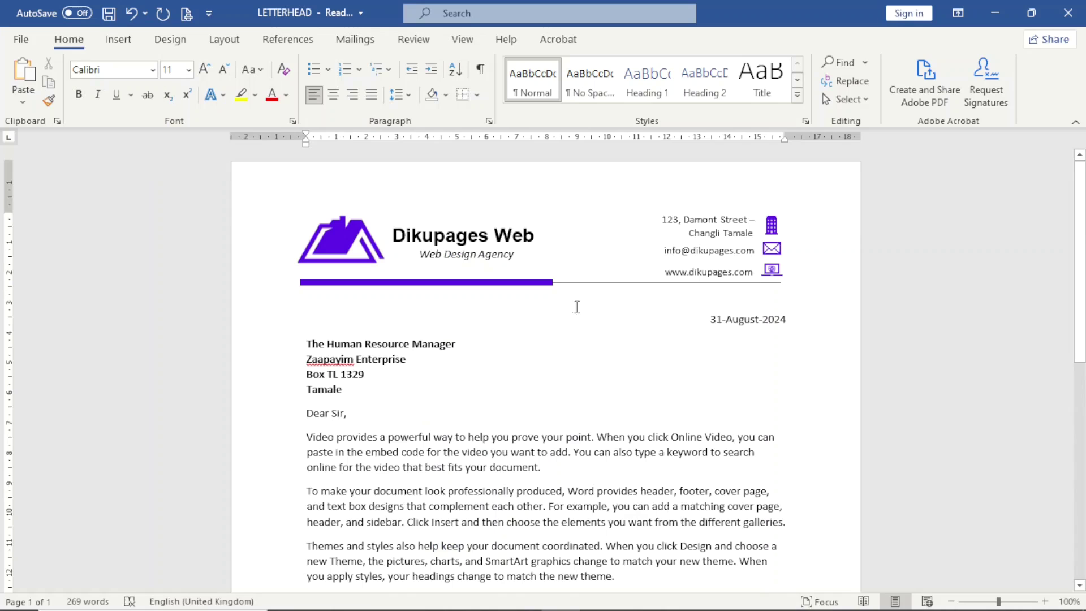
click(1070, 13)
click(556, 345)
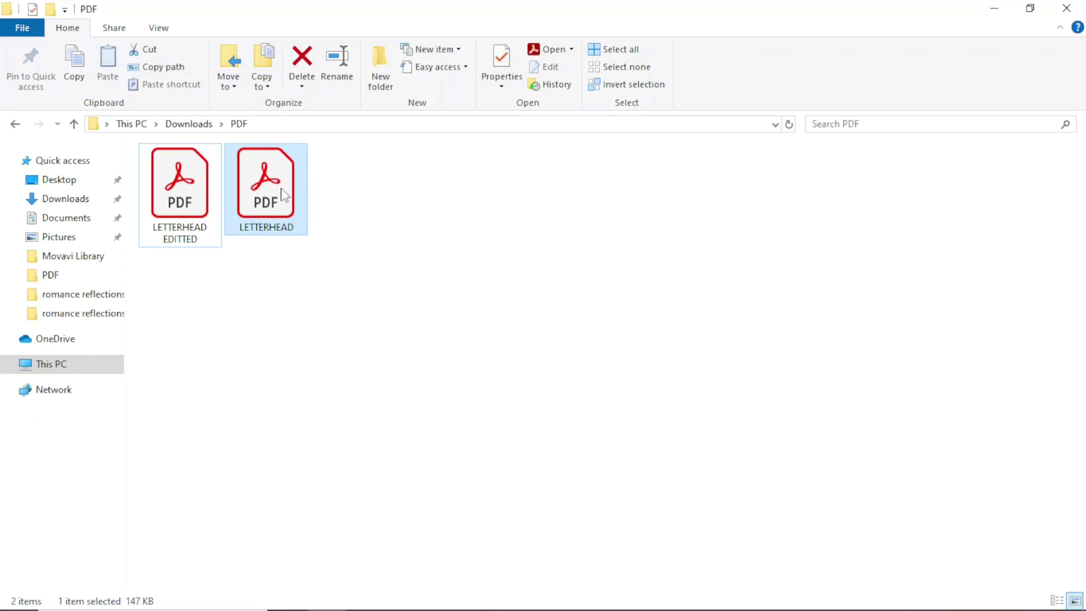
Open LETTERHEAD EDITTED.pdf and check the Zaapayim Enterprise recipient lines and General Manager signature
click(179, 203)
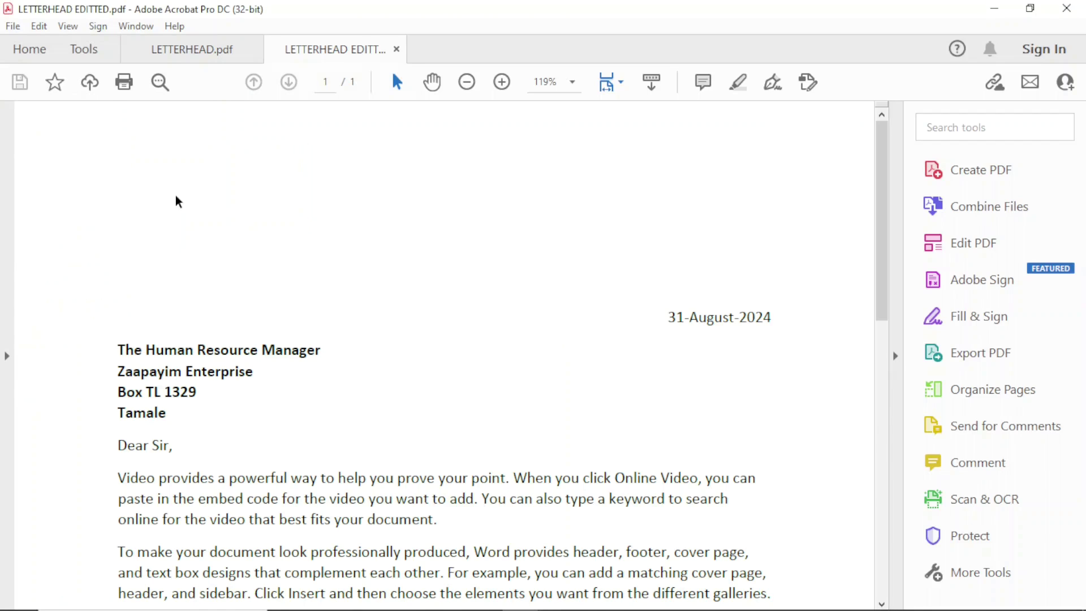
drag(117, 347, 338, 362)
mouse_move(117, 372)
mouse_down()
mouse_move(295, 375)
mouse_move(253, 374)
mouse_up()
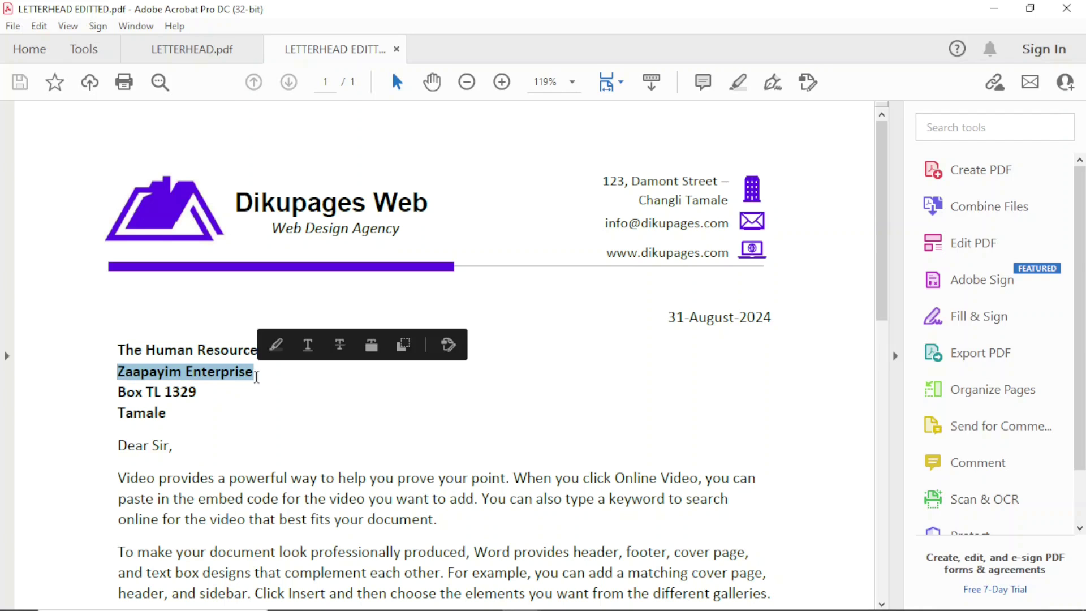
scroll(735, 542, down, 10)
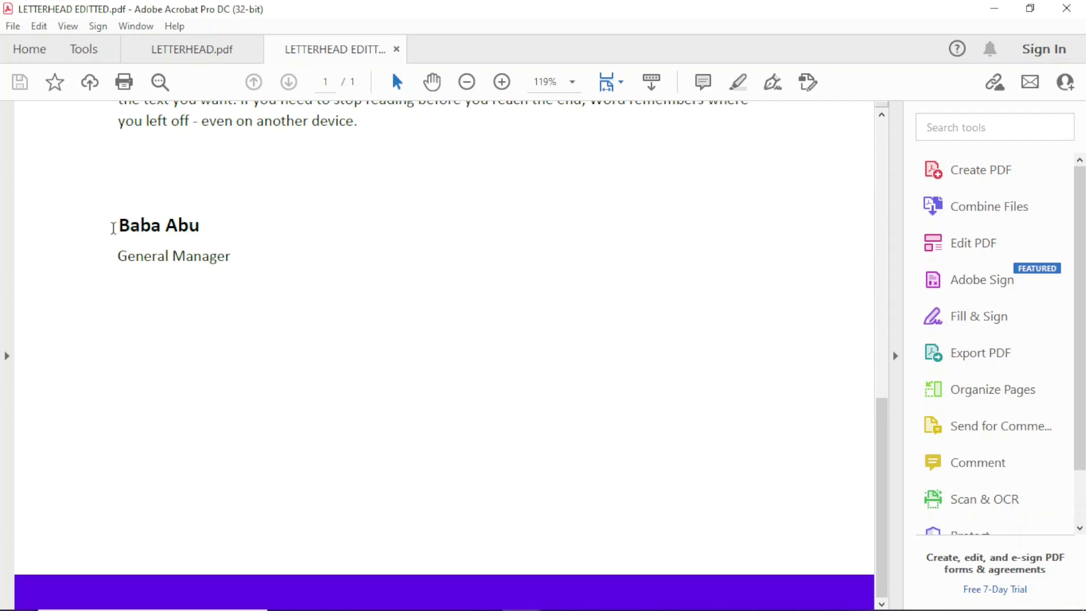
drag(114, 227, 275, 216)
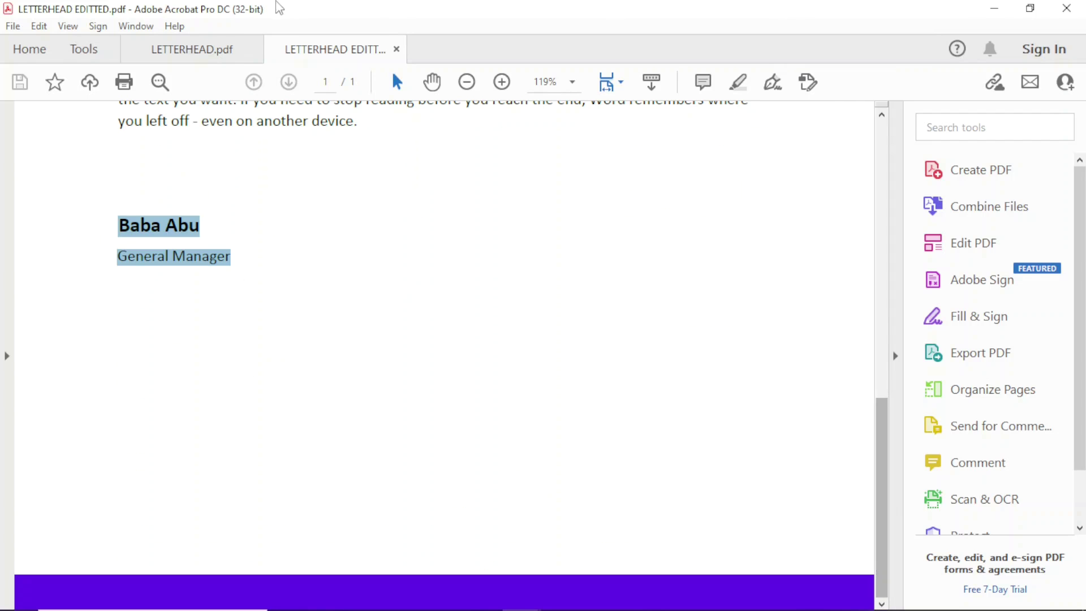
click(184, 51)
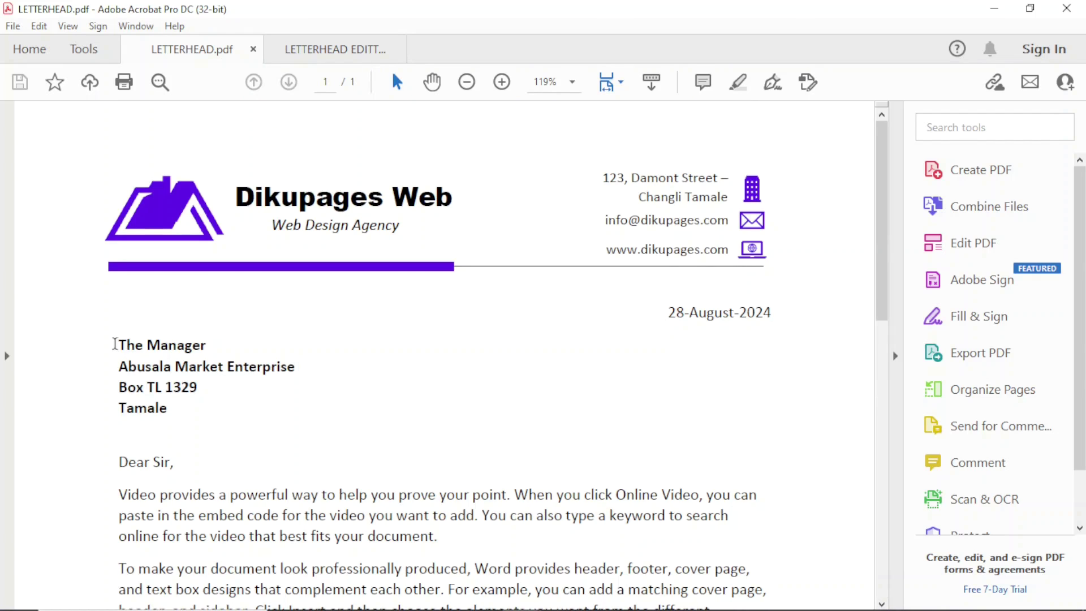
drag(114, 343, 331, 395)
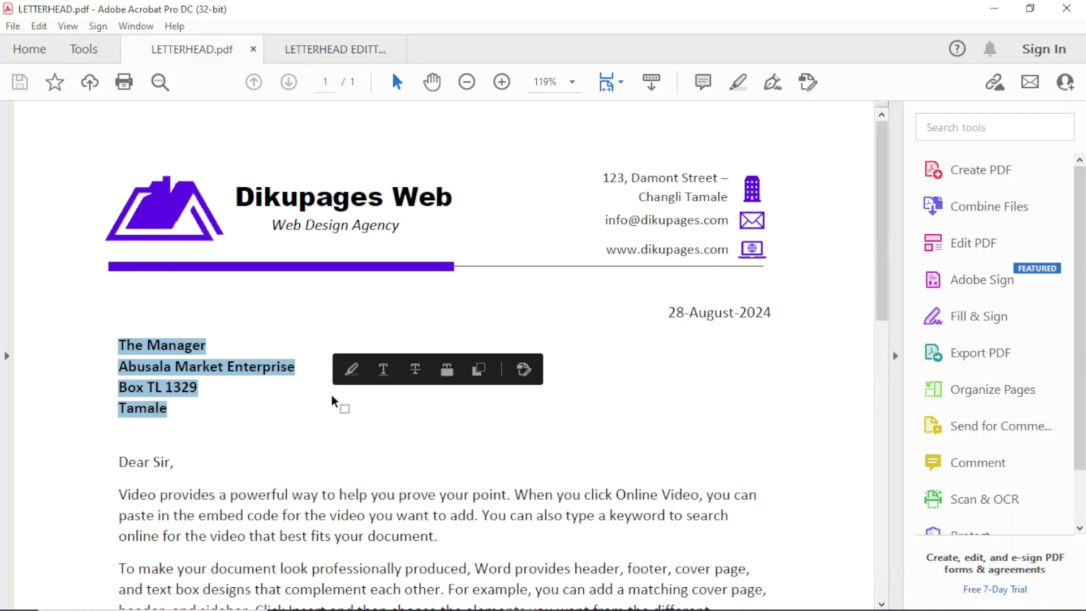
click(691, 478)
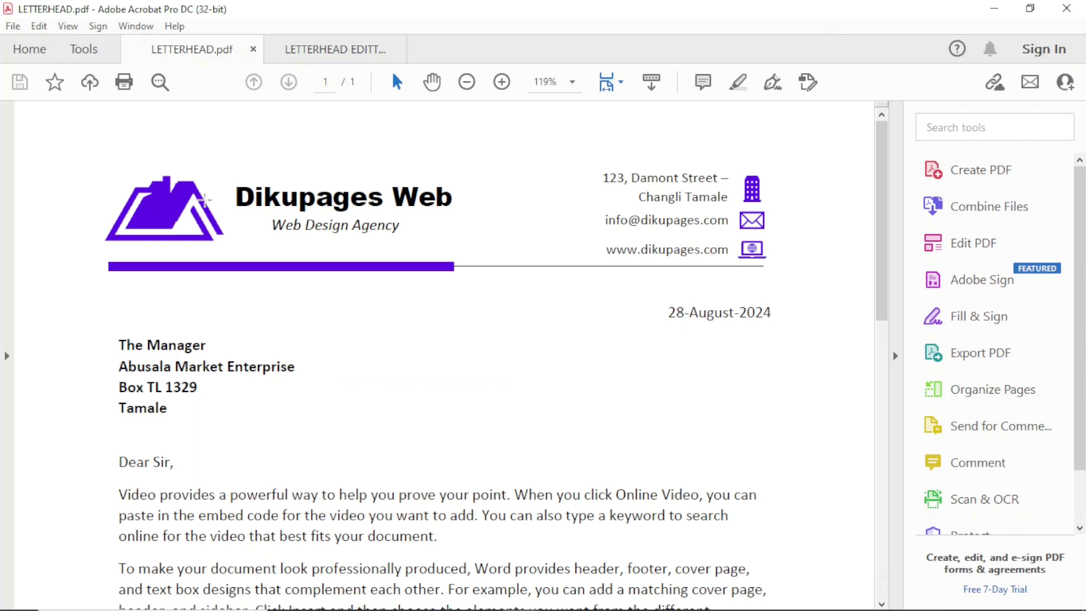
click(354, 52)
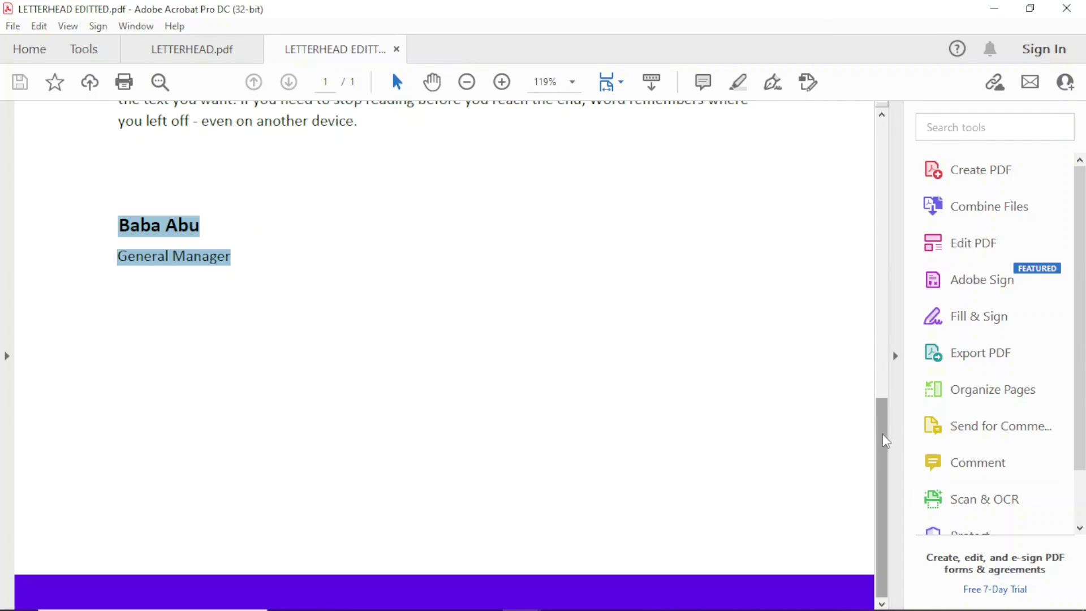
drag(883, 433, 875, 136)
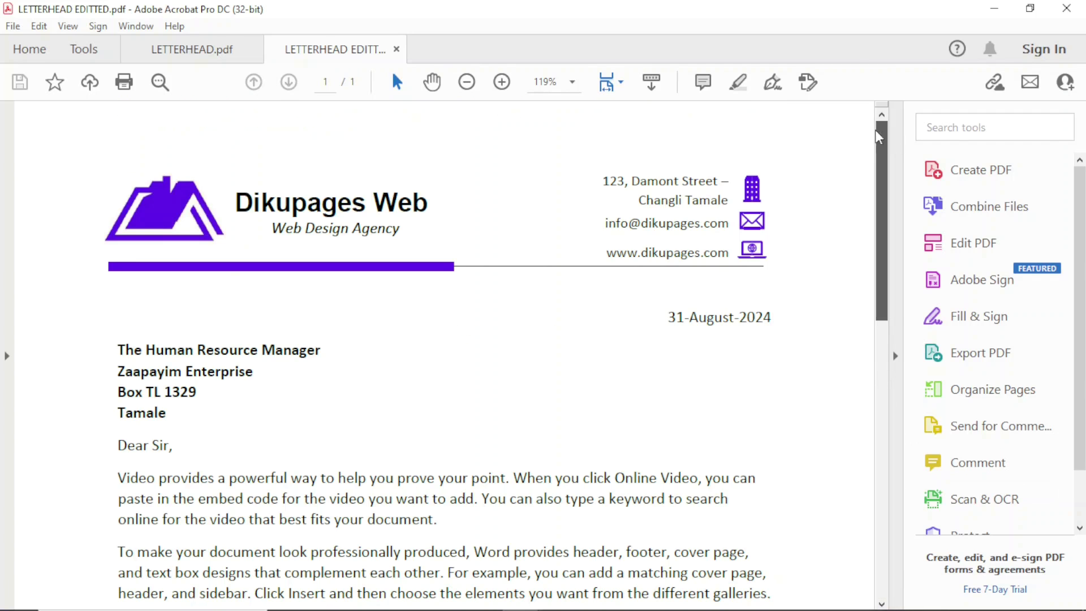